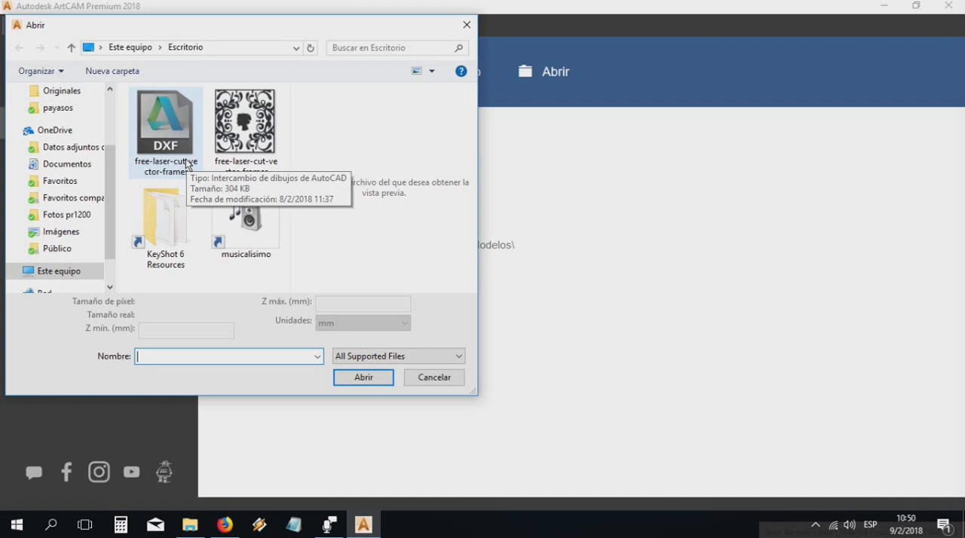
Open the free-laser-cut-vector-frames DXF and accept its new model with the work origin at the lower-left corner
click(186, 165)
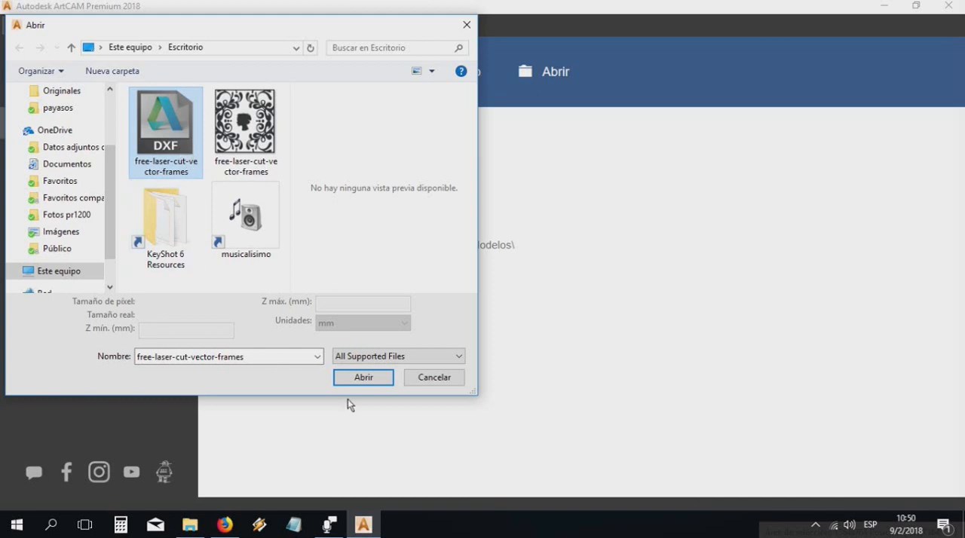
click(359, 379)
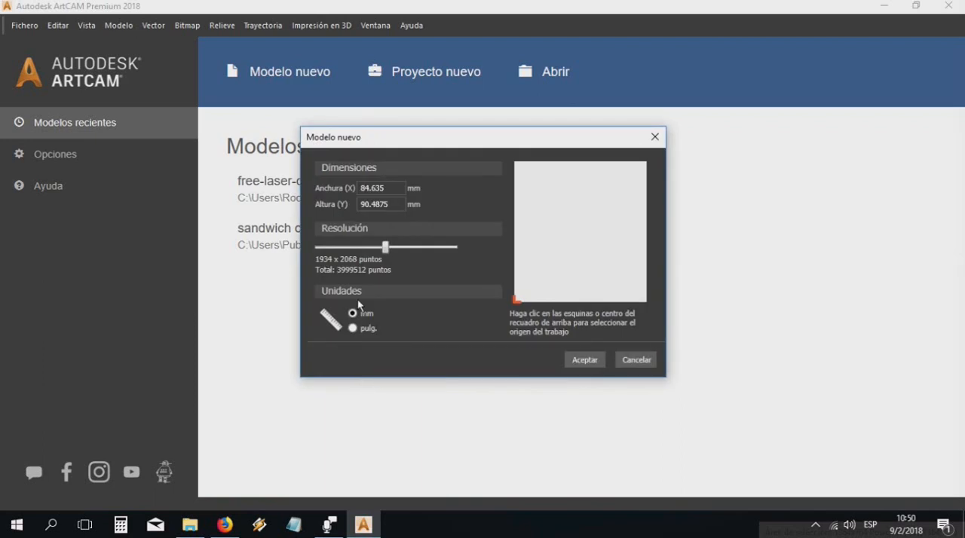
click(381, 189)
click(387, 206)
click(578, 231)
click(517, 301)
click(578, 360)
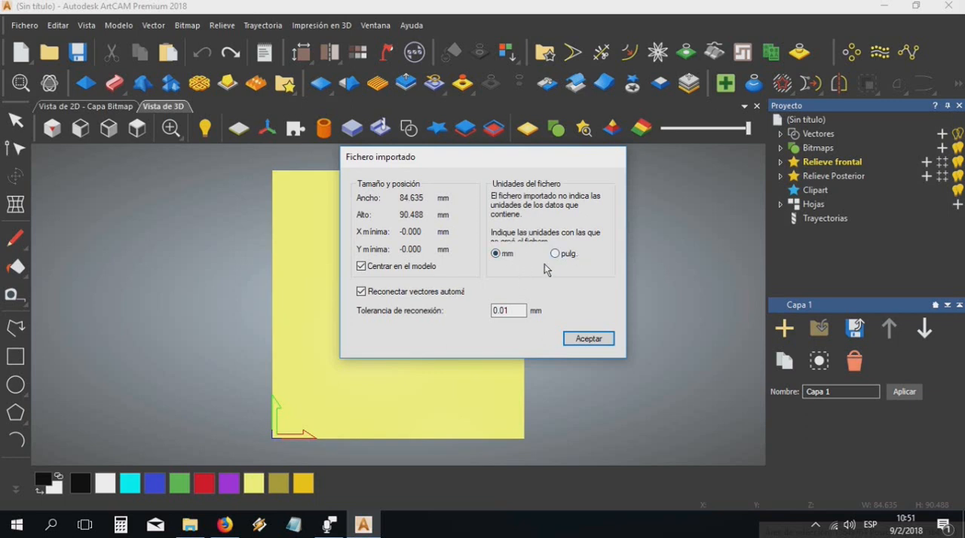
Import the DXF vectors in mm, centred in the model with automatic reconnection on, and deselect them
click(361, 266)
click(361, 267)
click(362, 292)
click(361, 292)
click(575, 339)
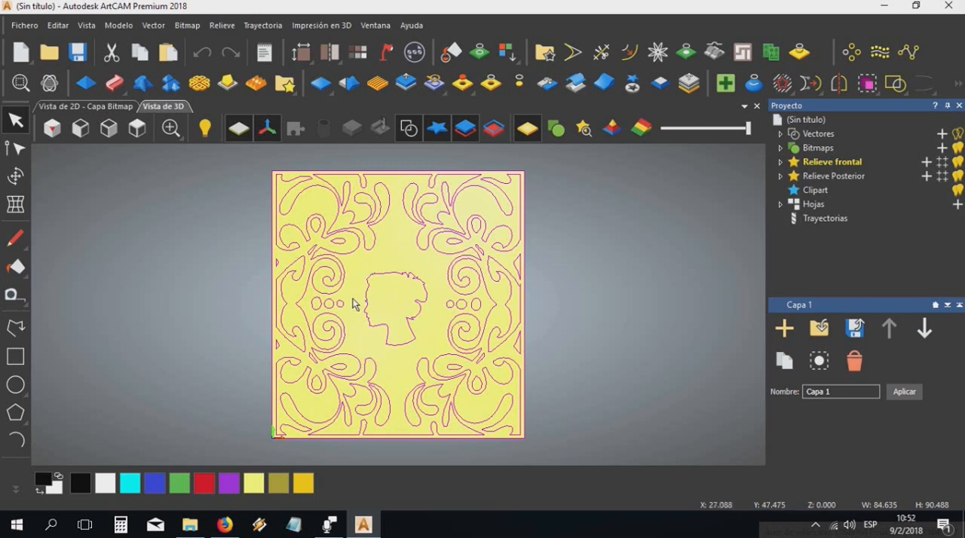
click(398, 263)
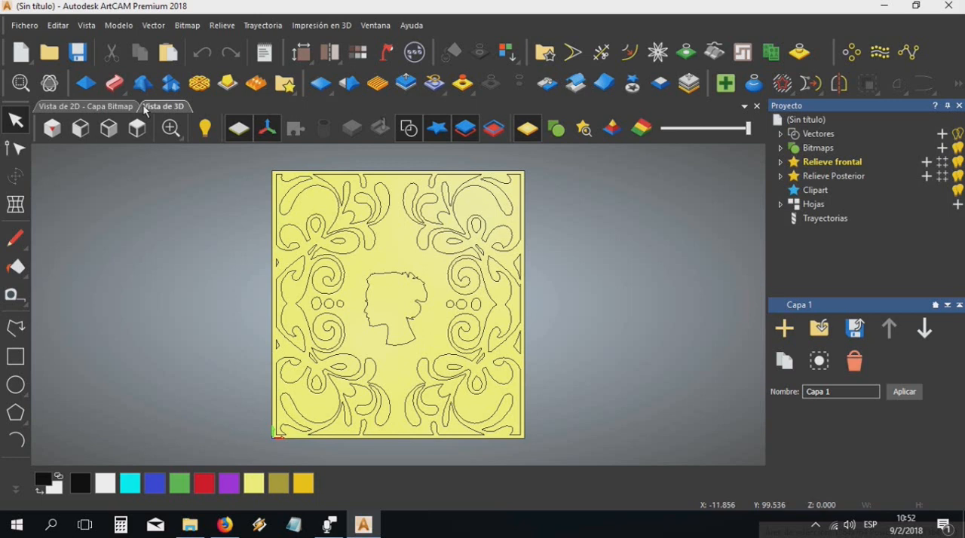
In the 2D view, select the central head silhouette vector and start a 2D Perfilado toolpath for it
click(87, 110)
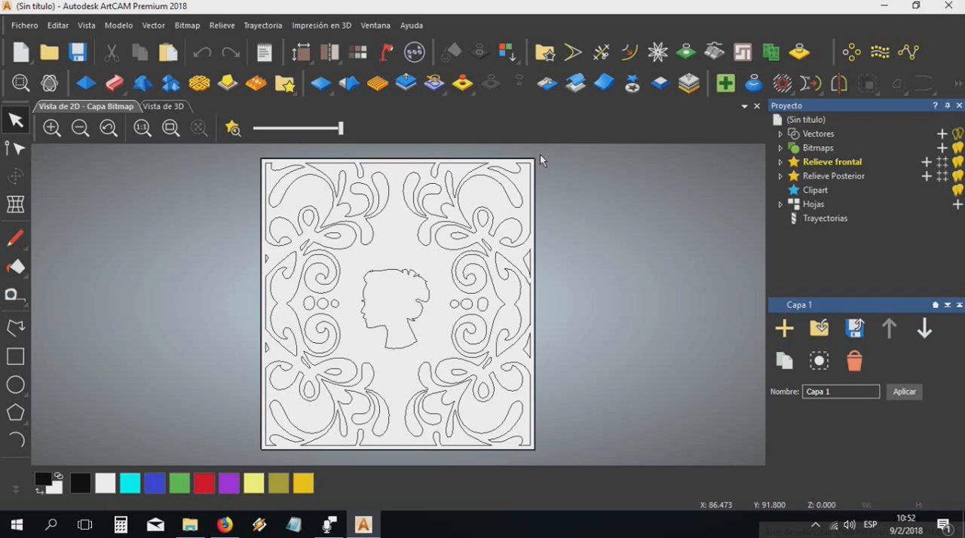
click(403, 271)
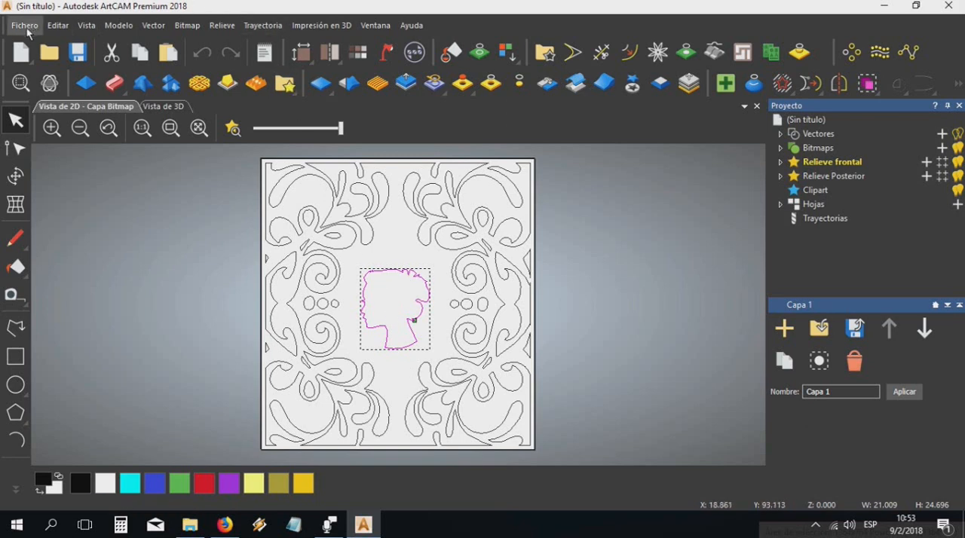
click(256, 25)
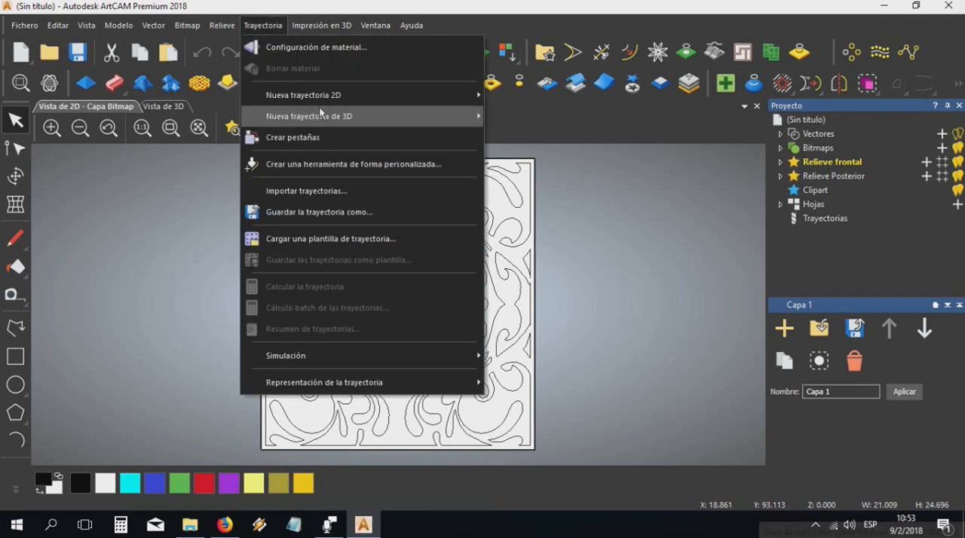
mouse_move(328, 101)
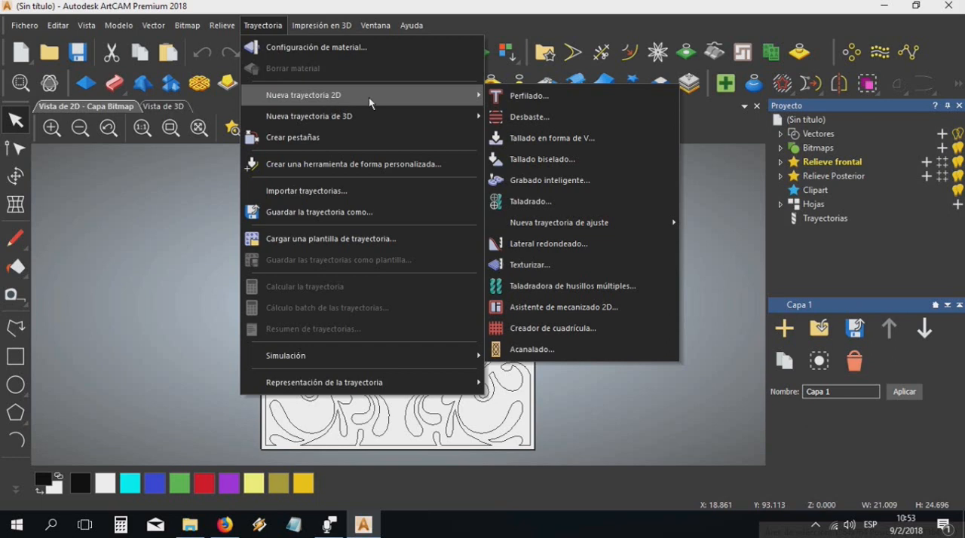
click(509, 93)
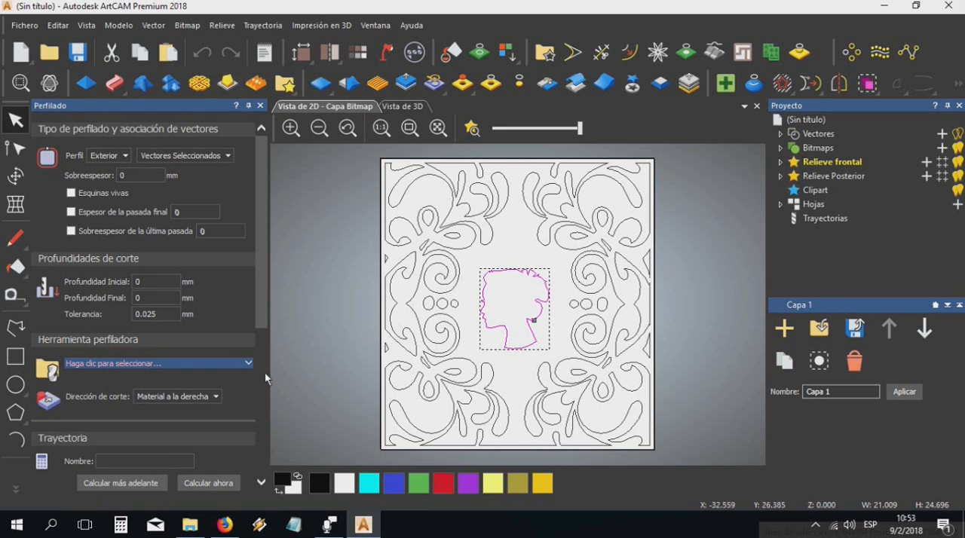
Set the profiling type to A lo largo and the final cutting depth to 0.2 mm
click(107, 156)
click(117, 172)
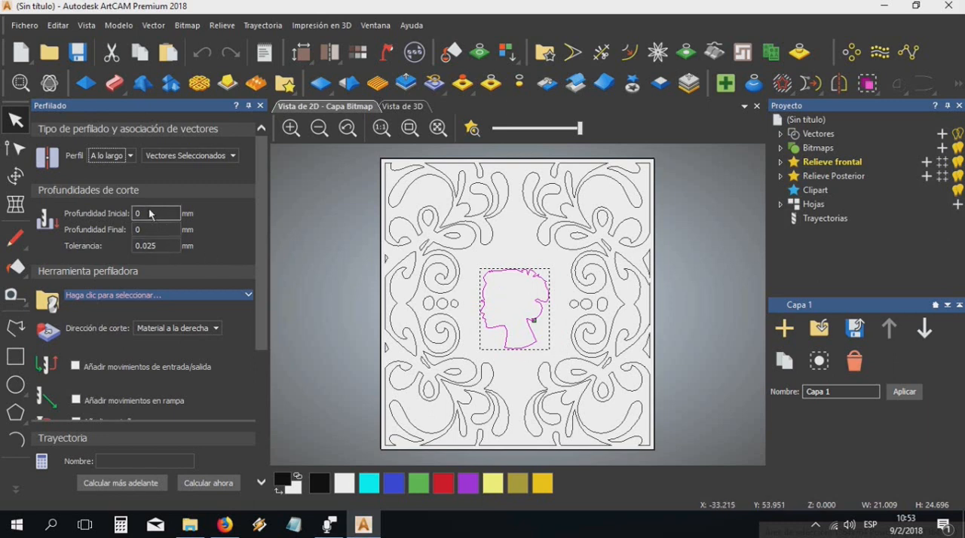
click(154, 229)
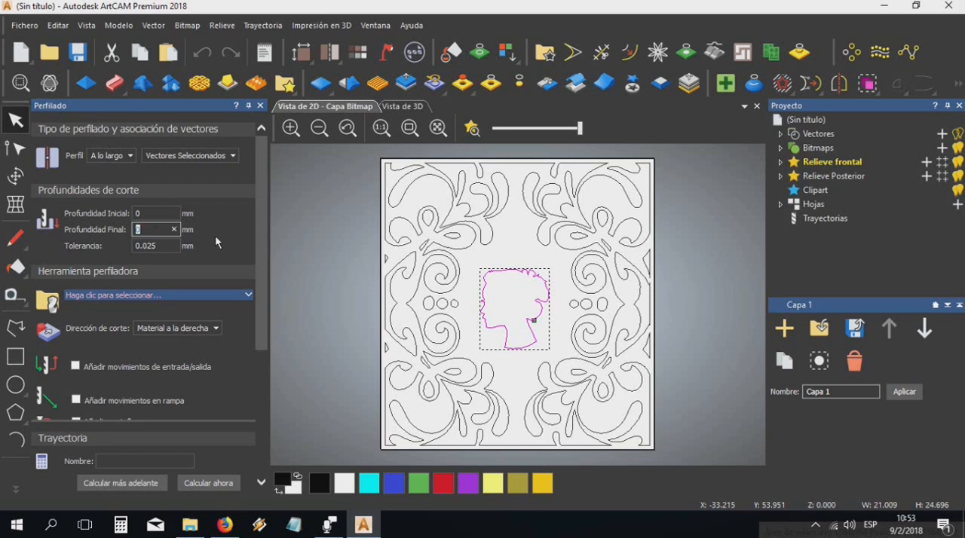
text(0.)
text(2)
scroll(195, 243, down, 2)
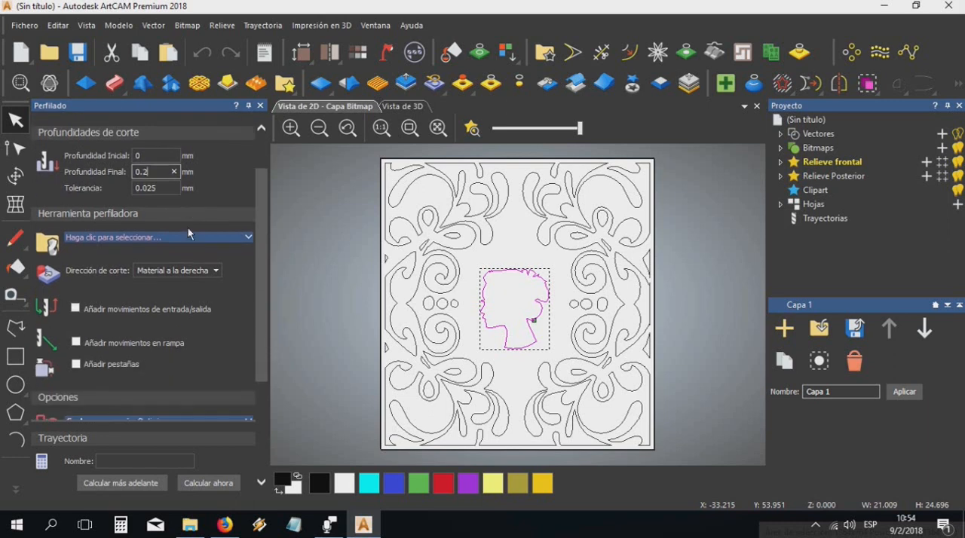
In the tool database, delete the existing Laser tool located directly under the Metric Tools group
click(137, 239)
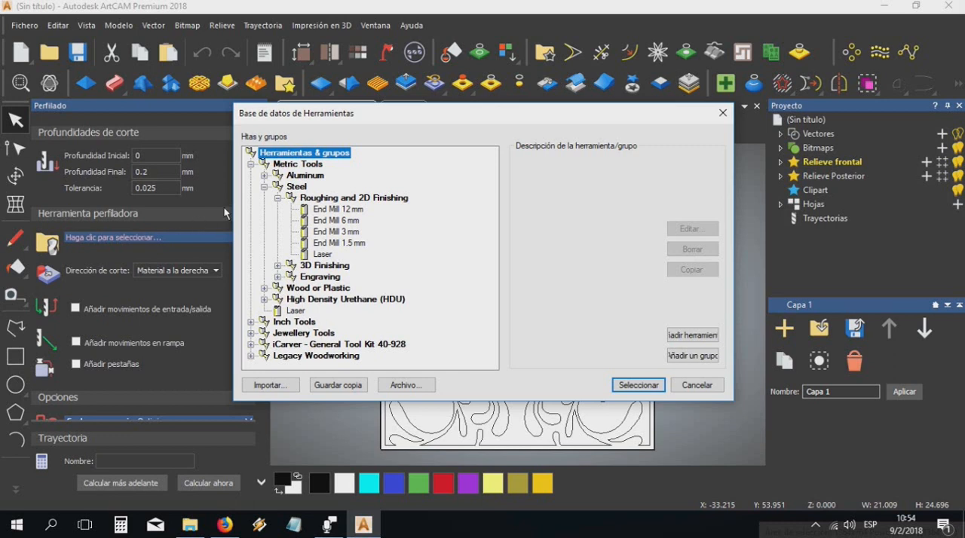
click(321, 255)
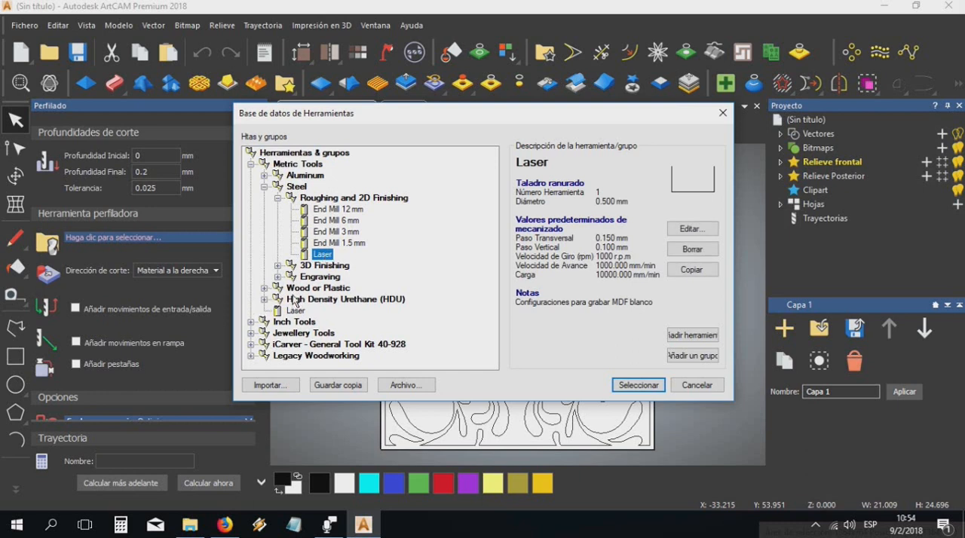
click(264, 186)
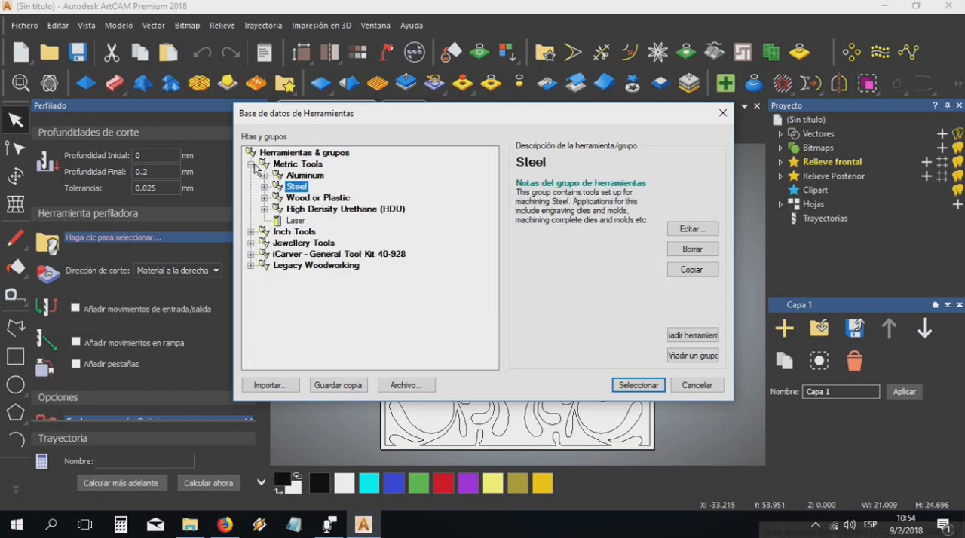
click(251, 164)
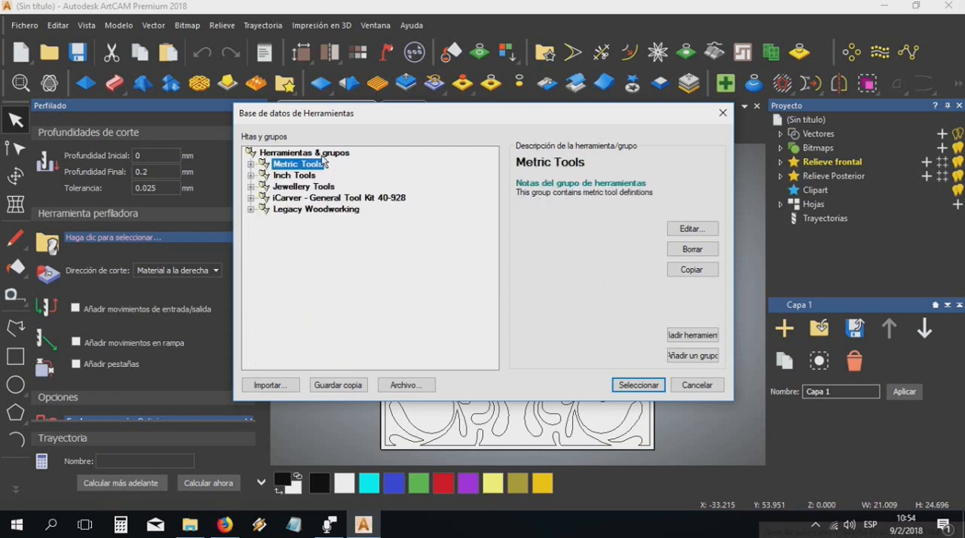
click(250, 165)
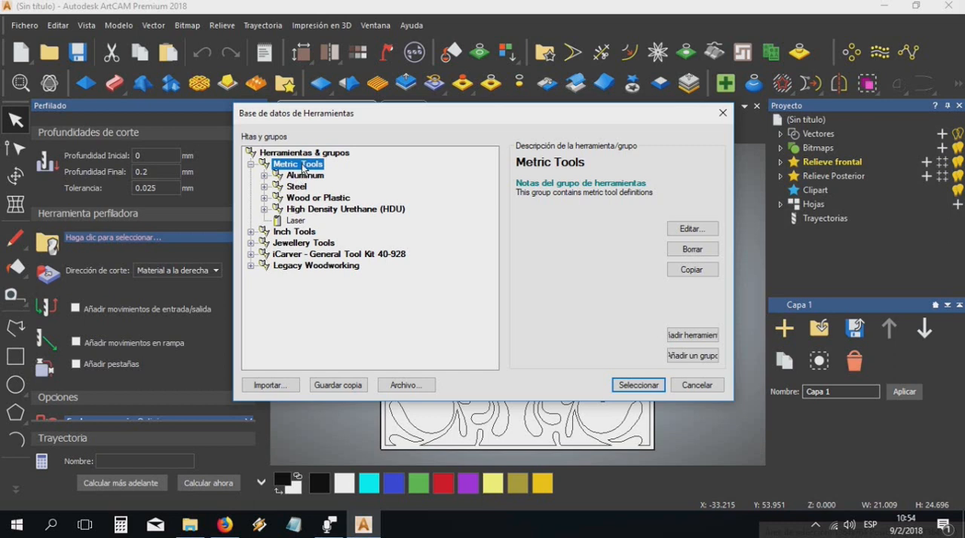
click(300, 221)
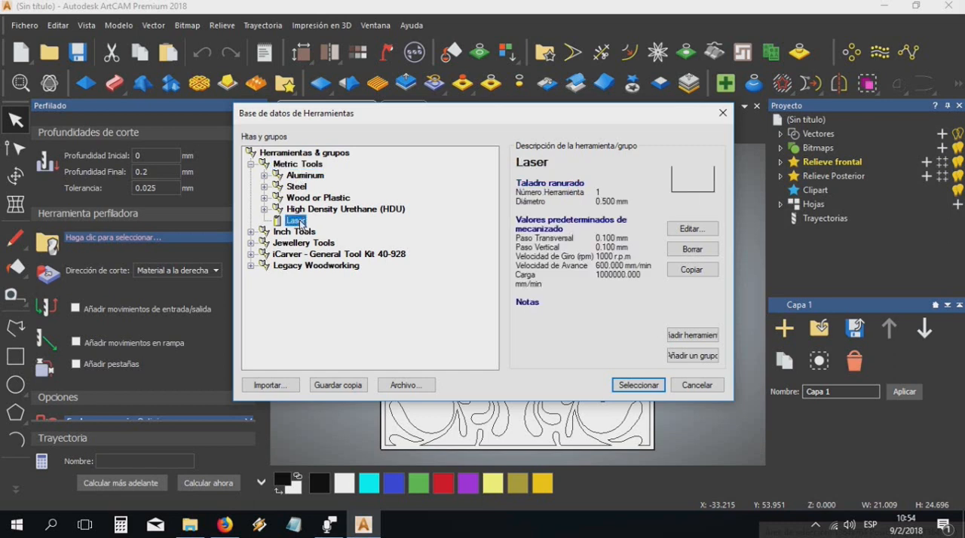
click(692, 248)
click(495, 288)
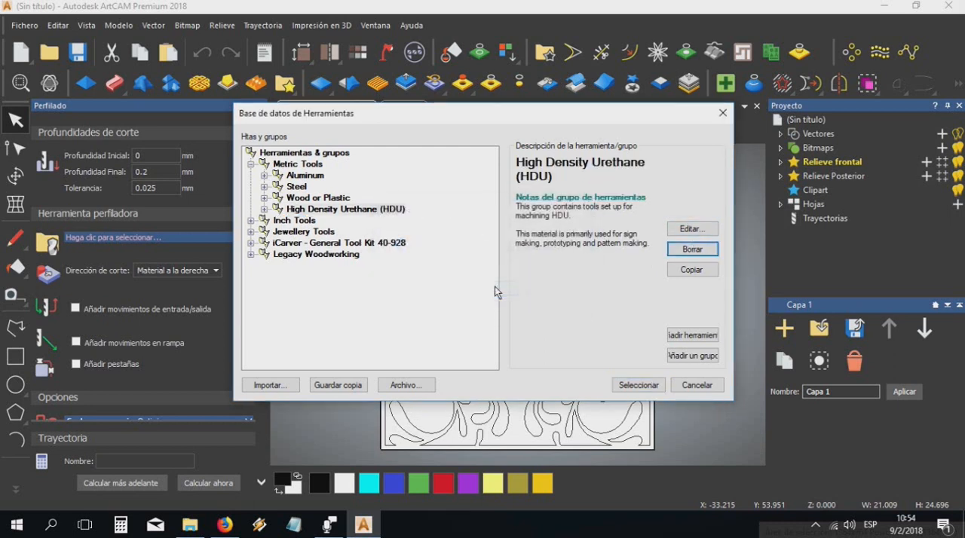
Add a new tool to the Metric Tools group, described as Laser, with the type Taladro ranurado
click(284, 166)
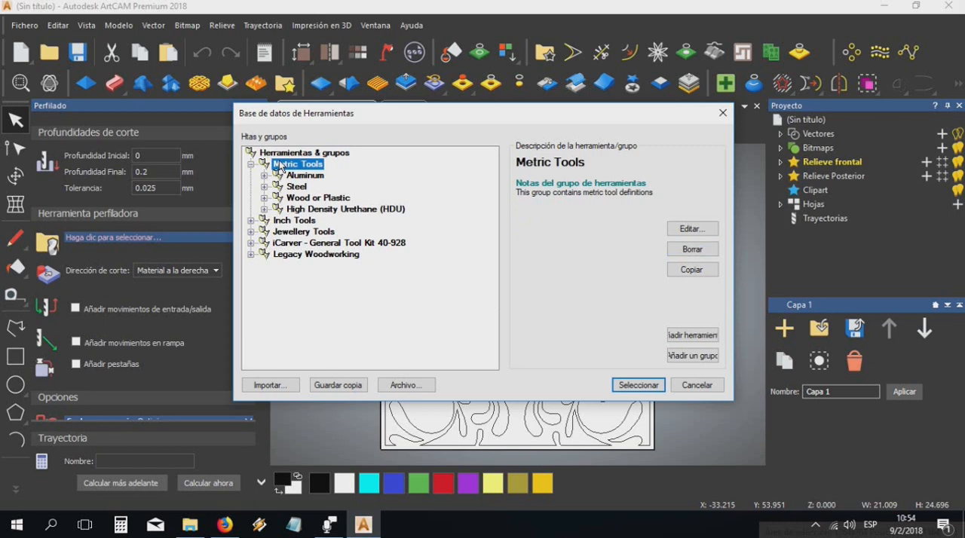
click(688, 337)
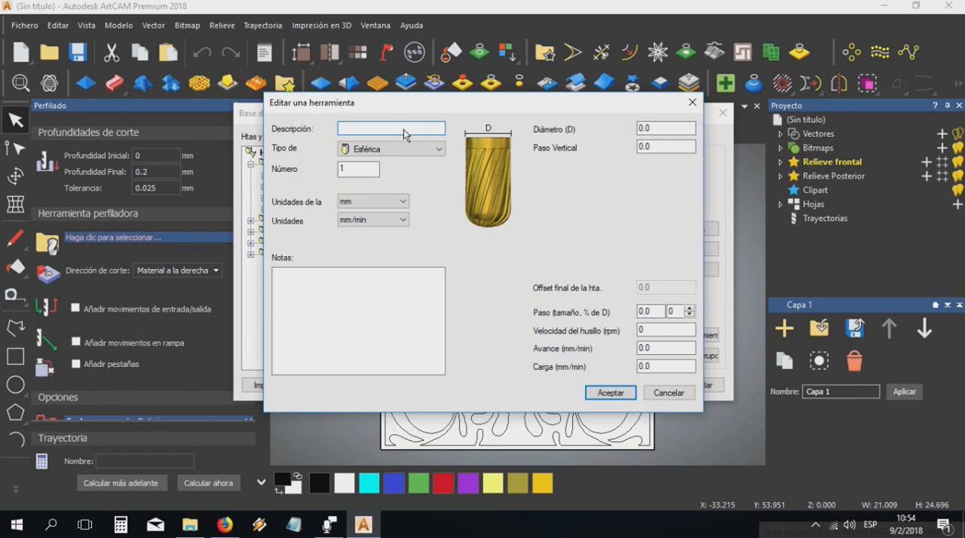
text(Laser)
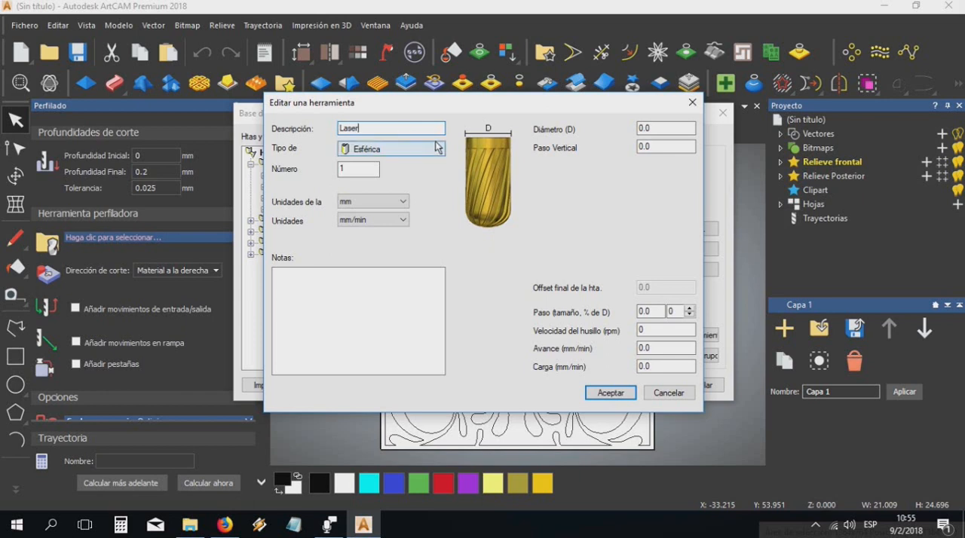
click(438, 148)
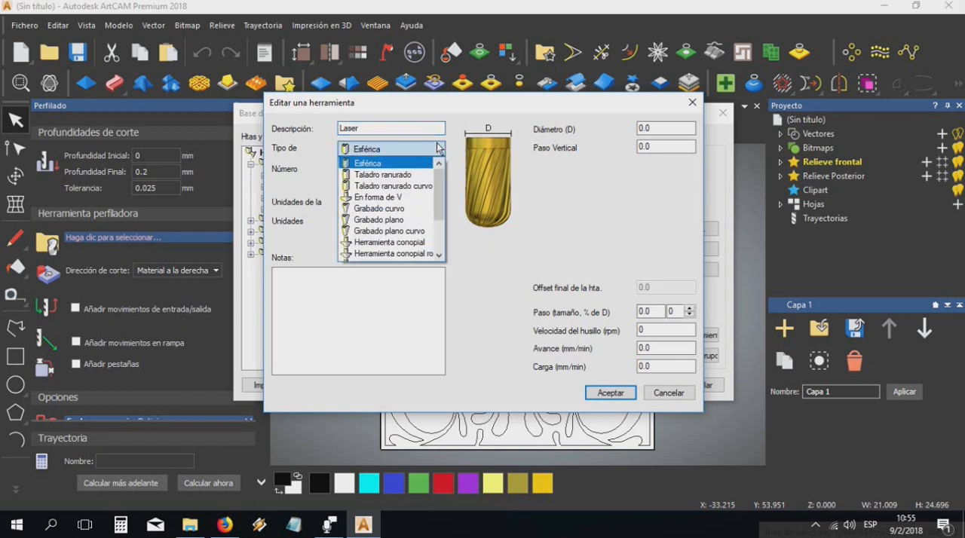
click(415, 175)
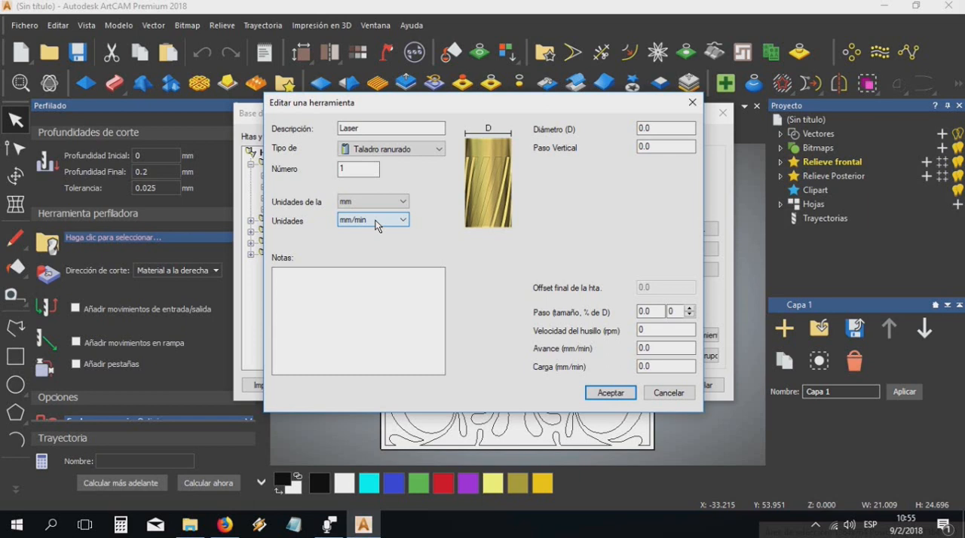
Give the Laser tool a diameter of 0.5, a vertical step of 0.1 and a stepover of 20% of the diameter
click(678, 128)
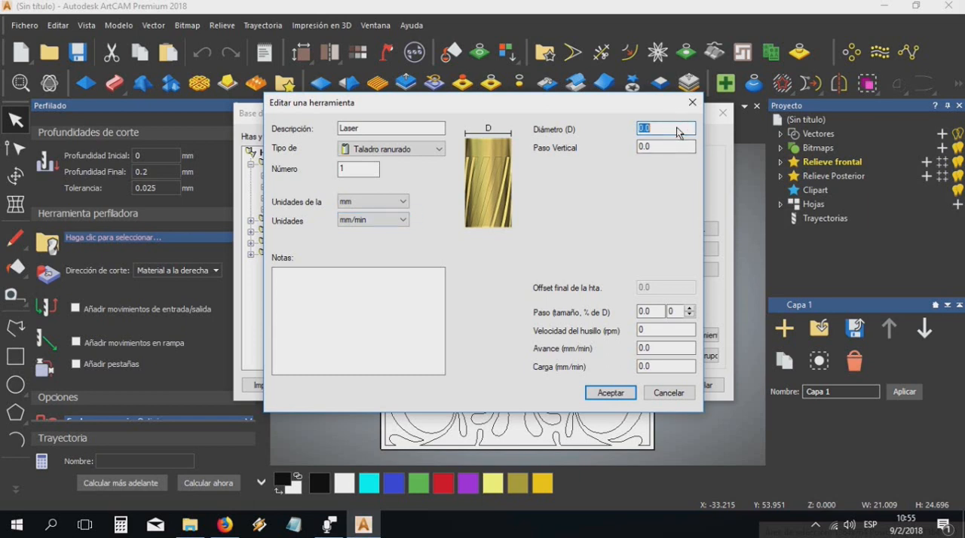
text(0.5)
double_click(650, 148)
text(0.1)
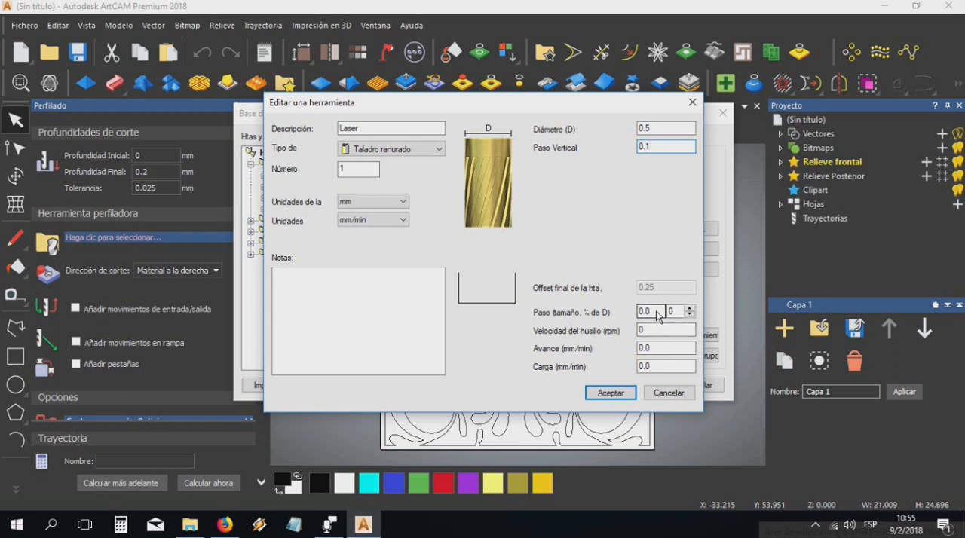
double_click(674, 311)
text(20)
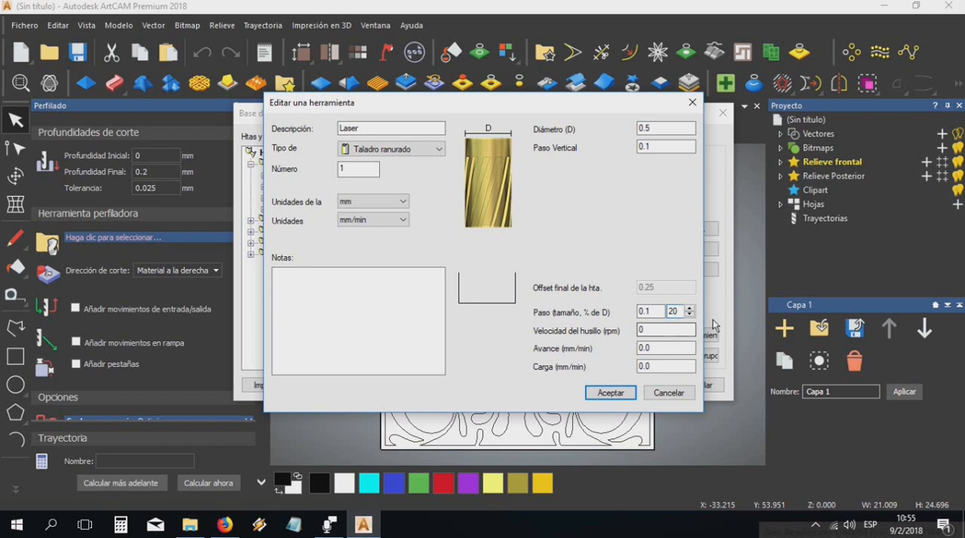
Set the Laser tool's spindle speed to 1000 rpm, feed rate to 600 mm/min and Carga to 1000000 mm/min
click(648, 330)
double_click(652, 332)
text(1000)
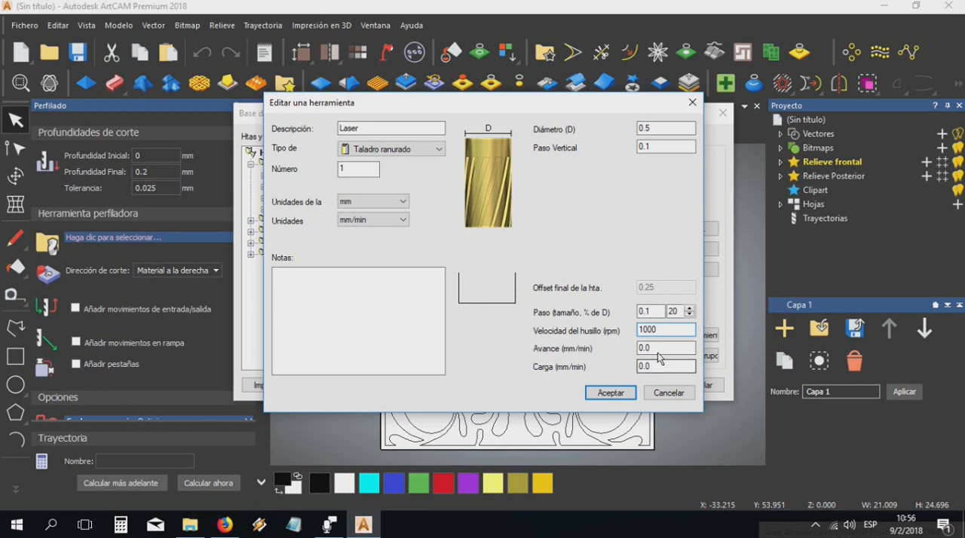
click(685, 352)
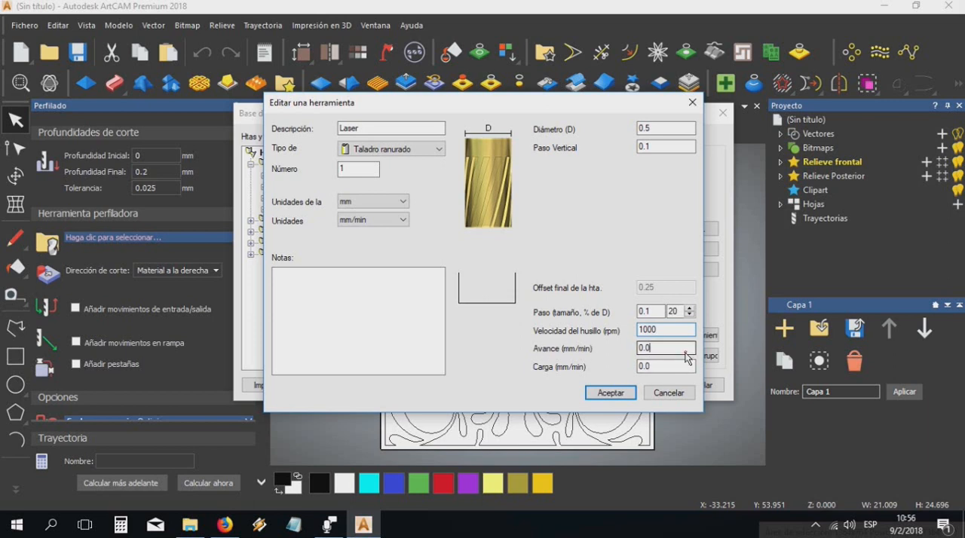
double_click(686, 352)
text(600)
double_click(655, 368)
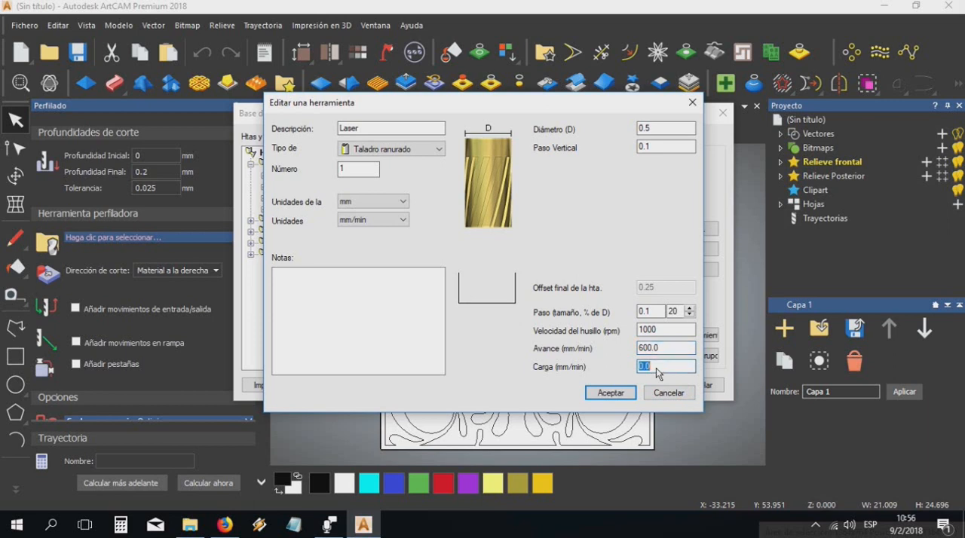
text(1000000)
Save the new Laser tool and assign it as the profiling tool, with its cutting parameters expanded
click(612, 394)
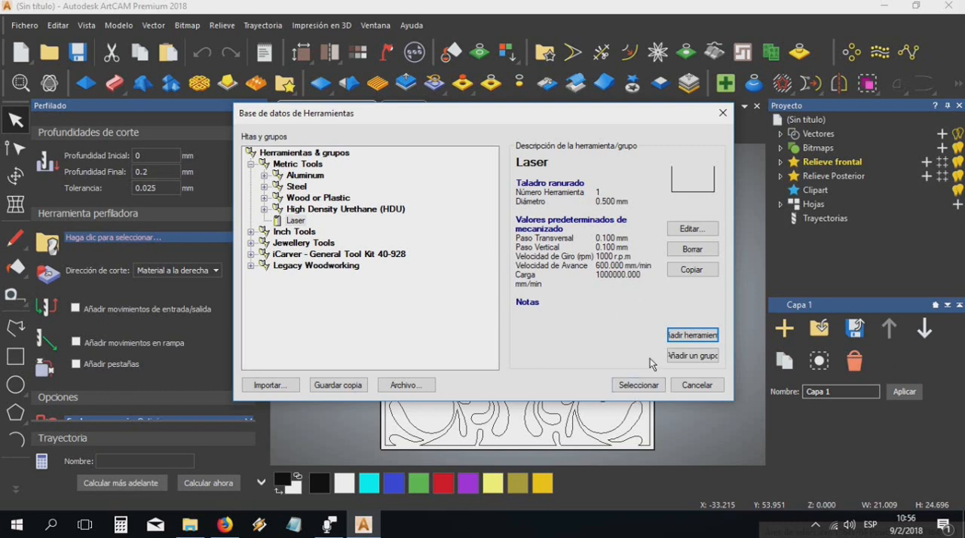
click(639, 386)
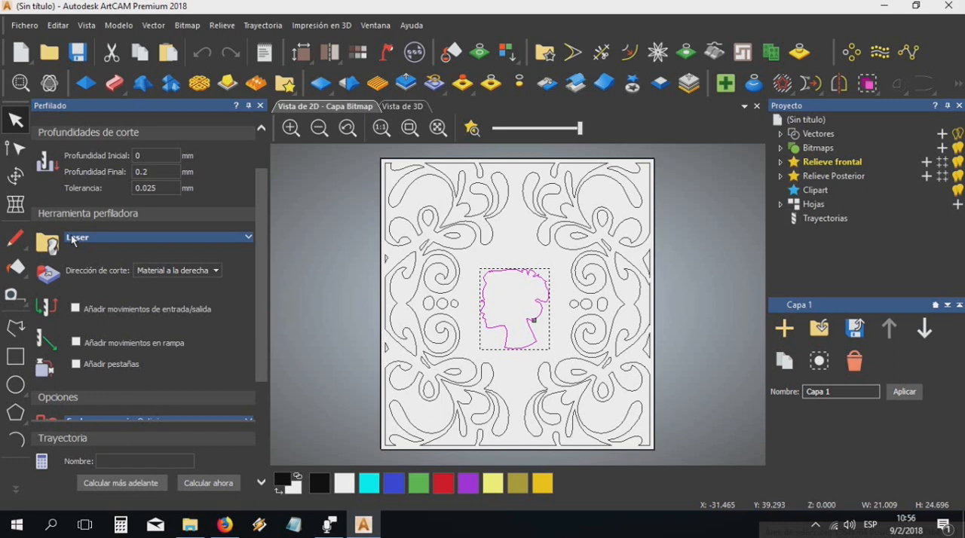
click(233, 237)
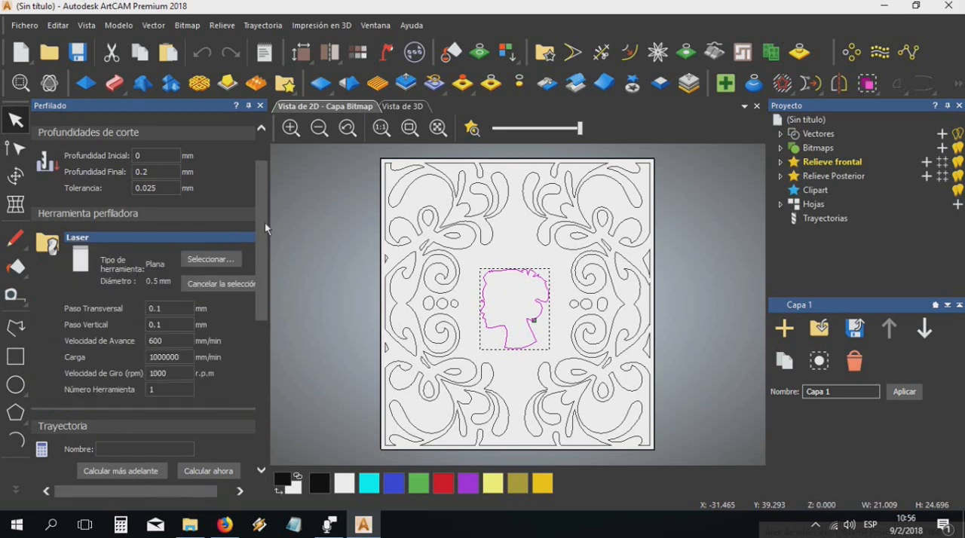
Set the profiling tool's feed rate to 600 mm/min and its spindle speed to 1000 rpm
drag(258, 211, 264, 249)
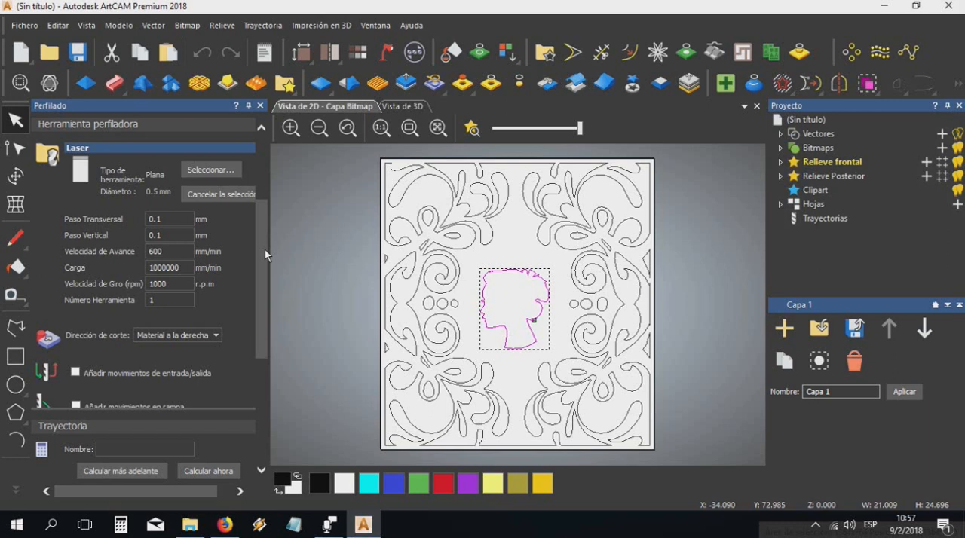
click(203, 150)
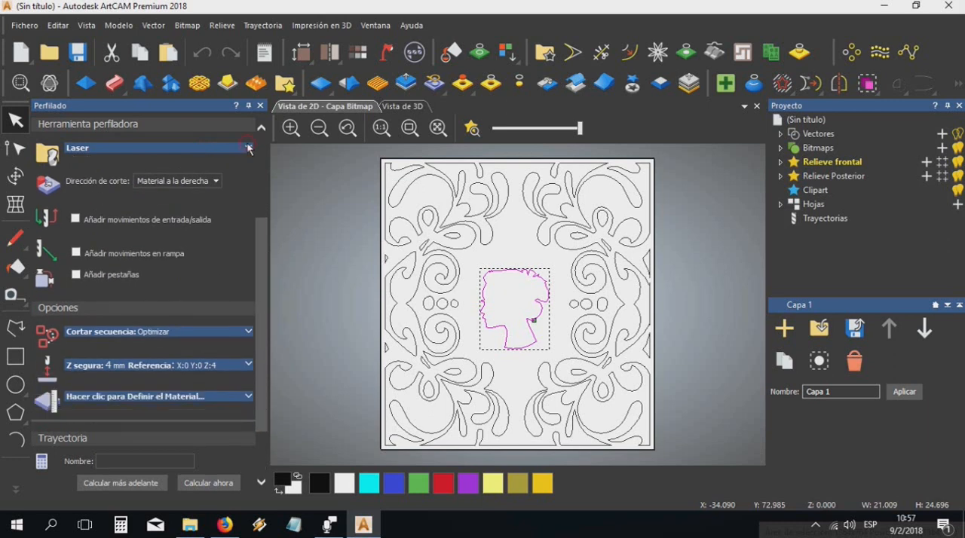
click(248, 149)
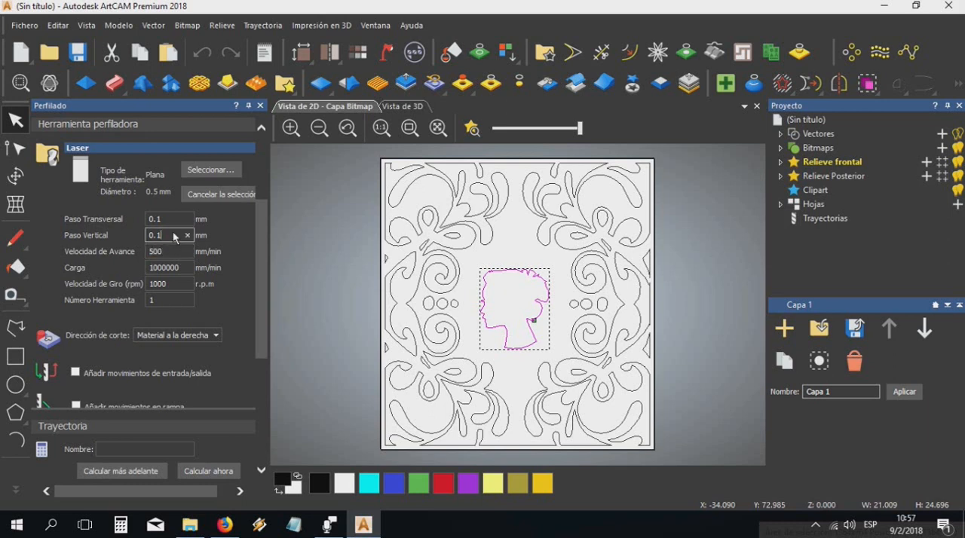
double_click(179, 253)
text(600)
double_click(167, 286)
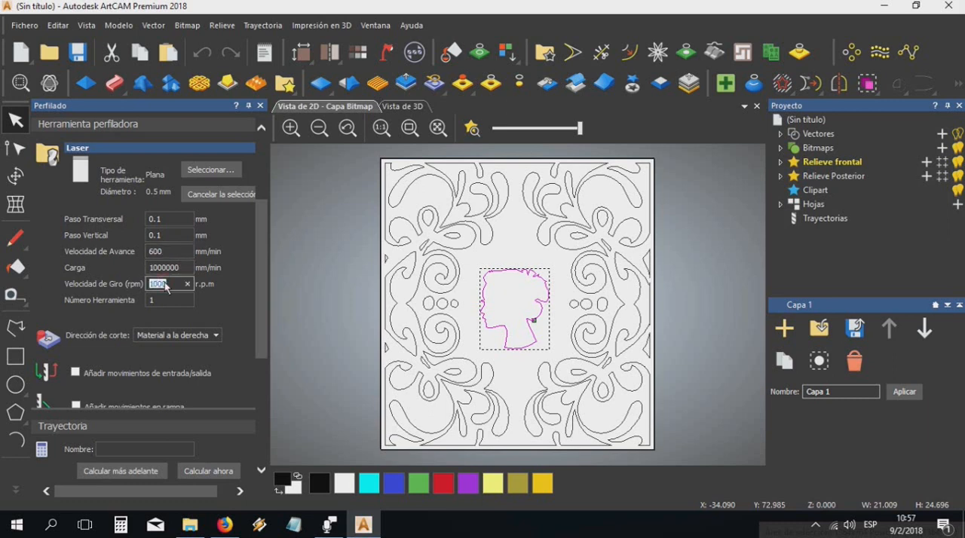
text(600)
double_click(167, 285)
text(10000)
key(BackSpace)
click(182, 268)
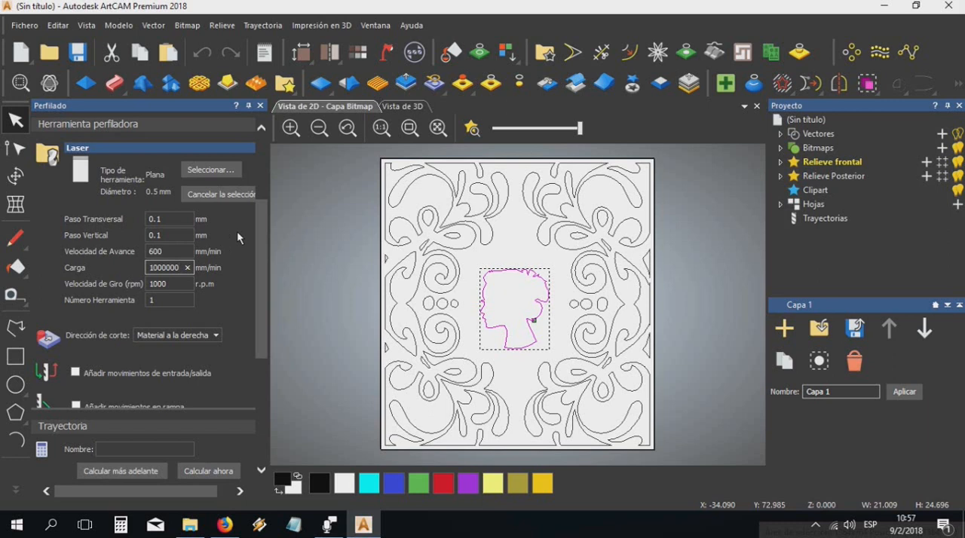
Define the material for the profiling toolpath with a thickness of 0.2 mm
drag(259, 238, 251, 349)
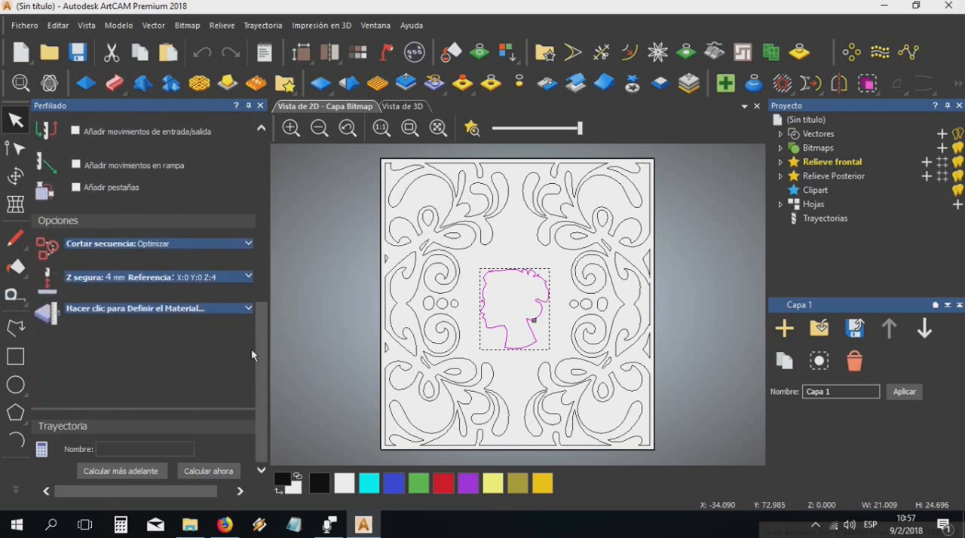
click(144, 312)
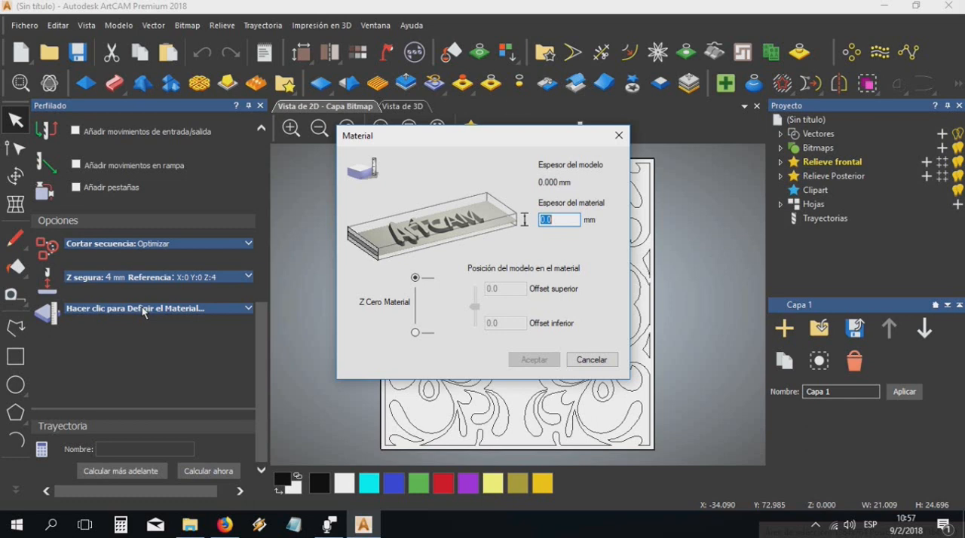
text(0.2)
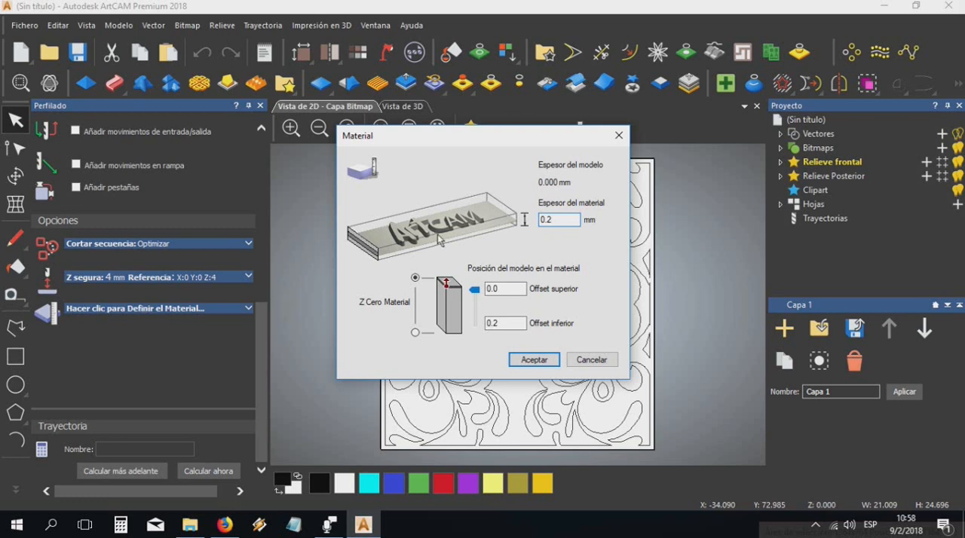
click(534, 359)
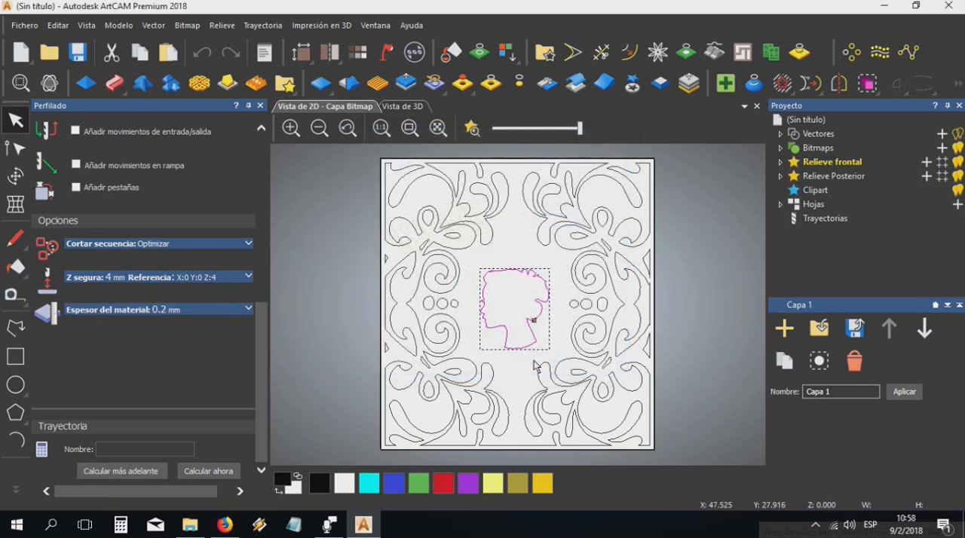
Calculate the head silhouette's profiling toolpath, deselect the vector and close the profiling settings
click(207, 471)
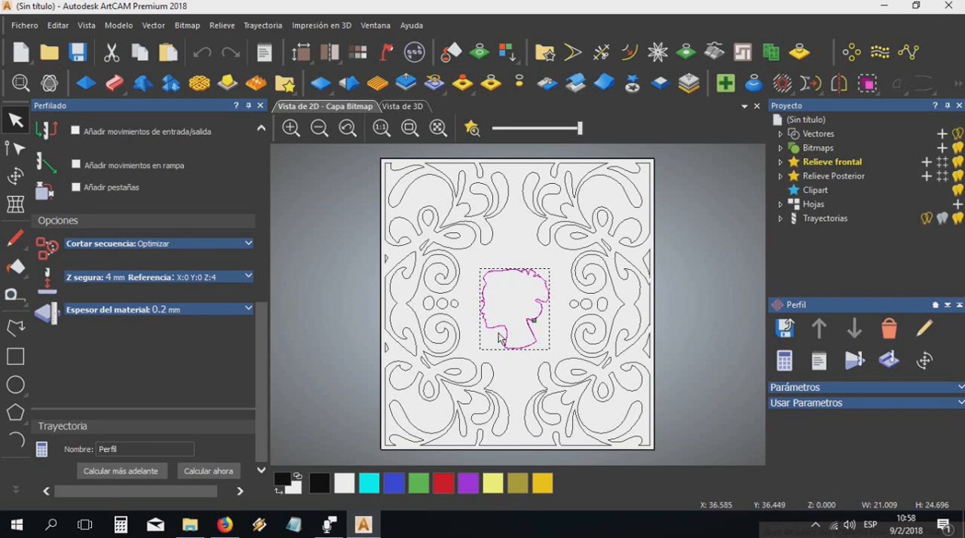
scroll(507, 297, up, 2)
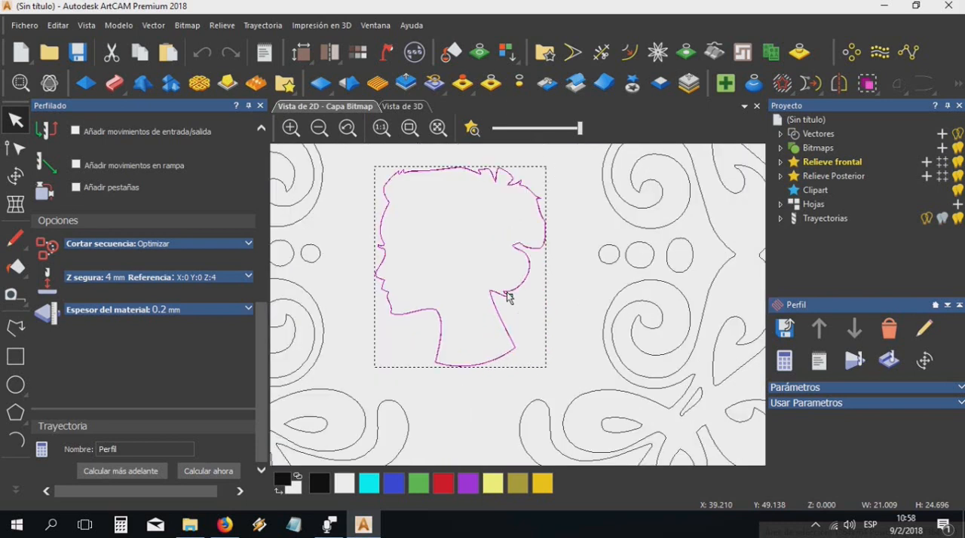
click(579, 312)
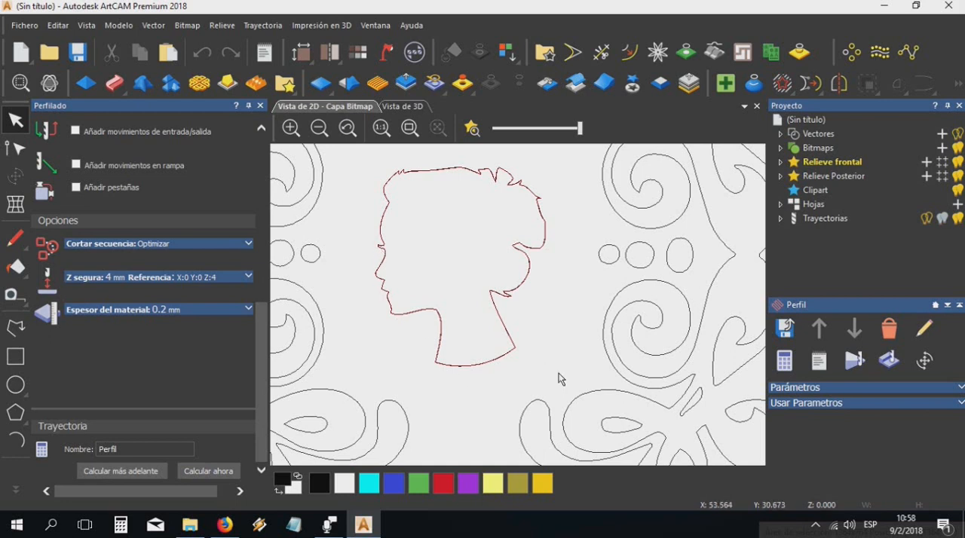
click(260, 106)
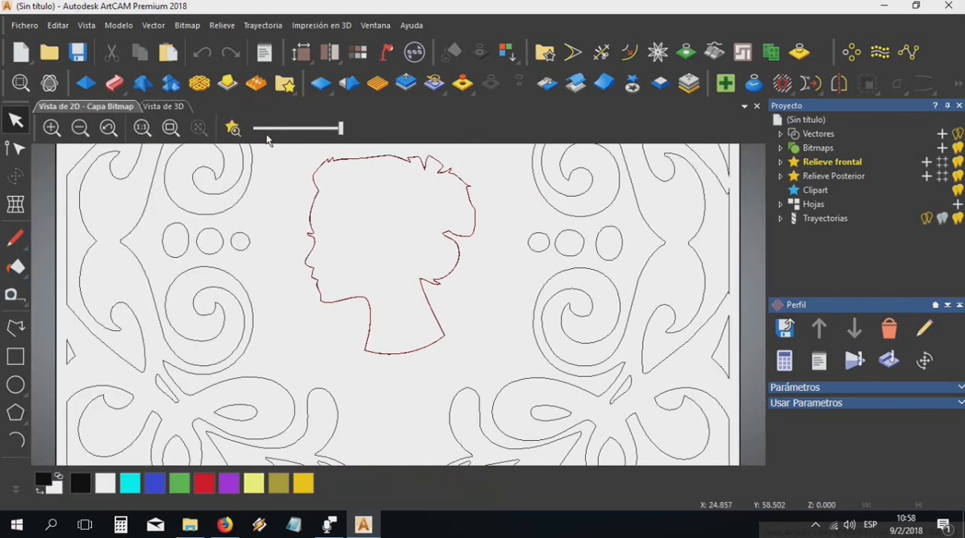
scroll(320, 231, down, 3)
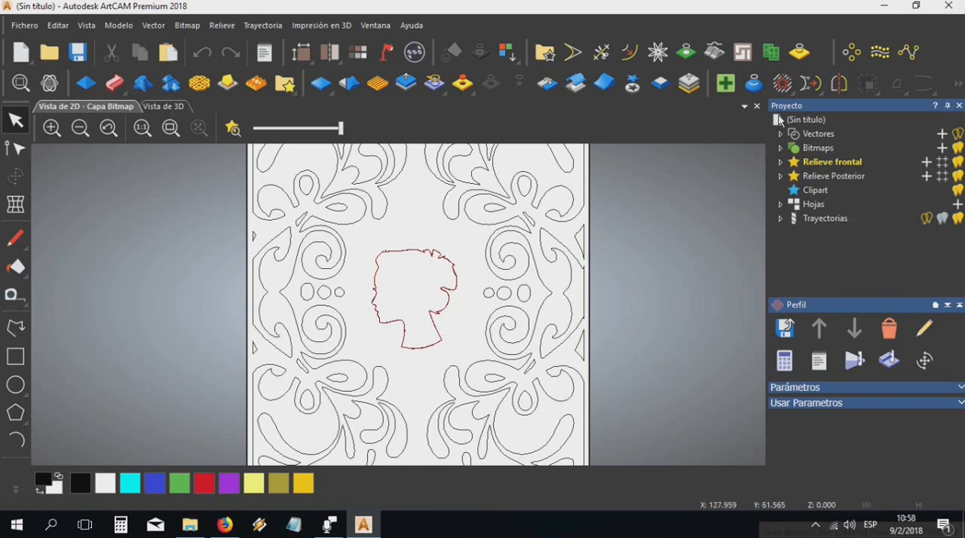
Simulate all toolpaths on the whole model at the high detail level (Nivel alto de detalle)
click(804, 219)
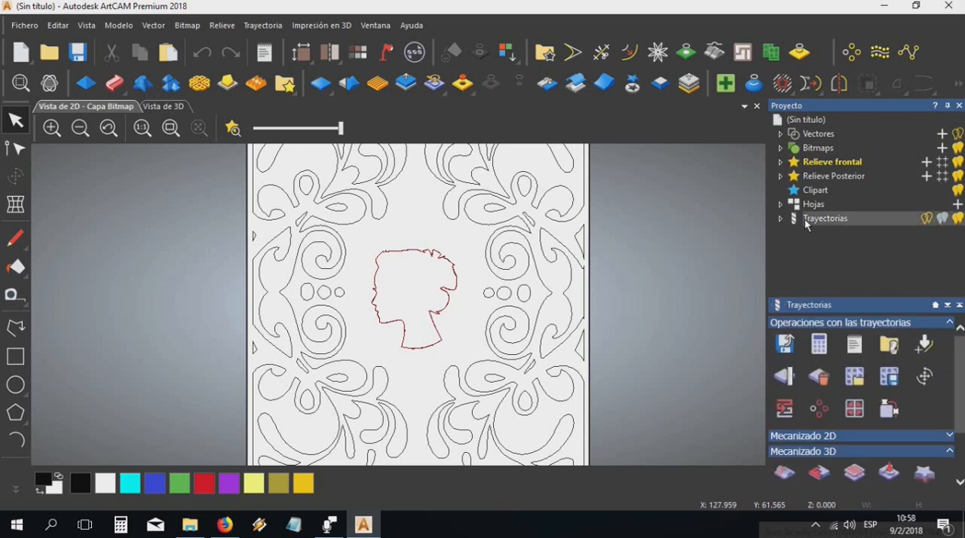
right_click(805, 219)
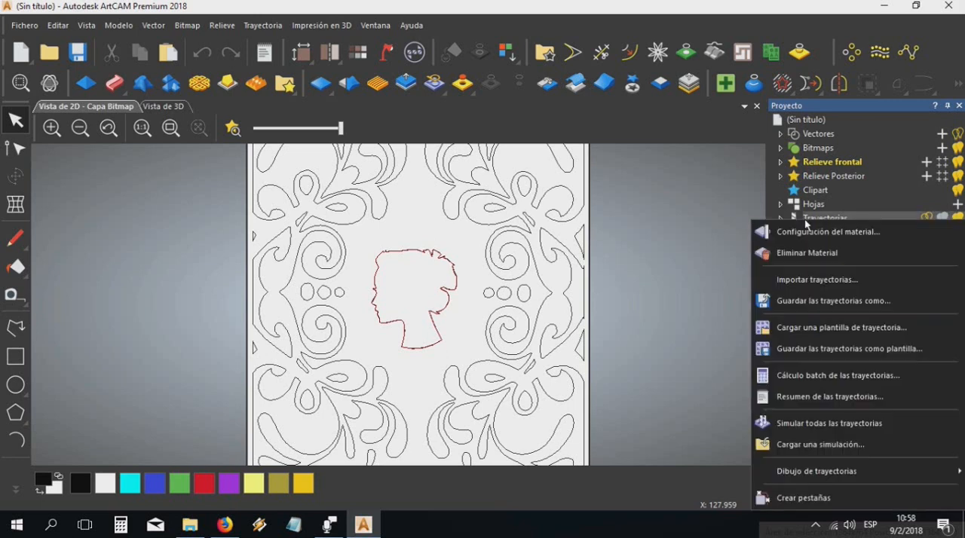
click(812, 421)
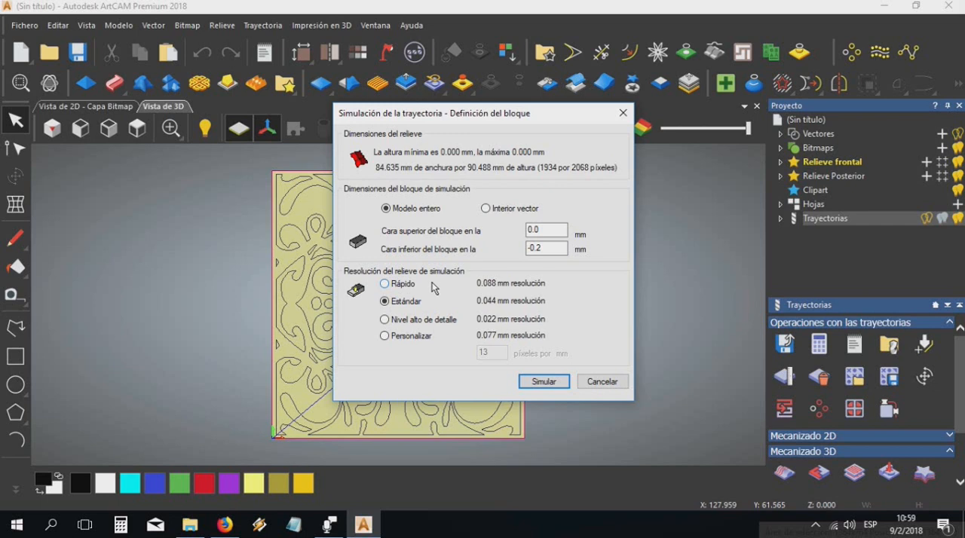
click(435, 319)
click(543, 381)
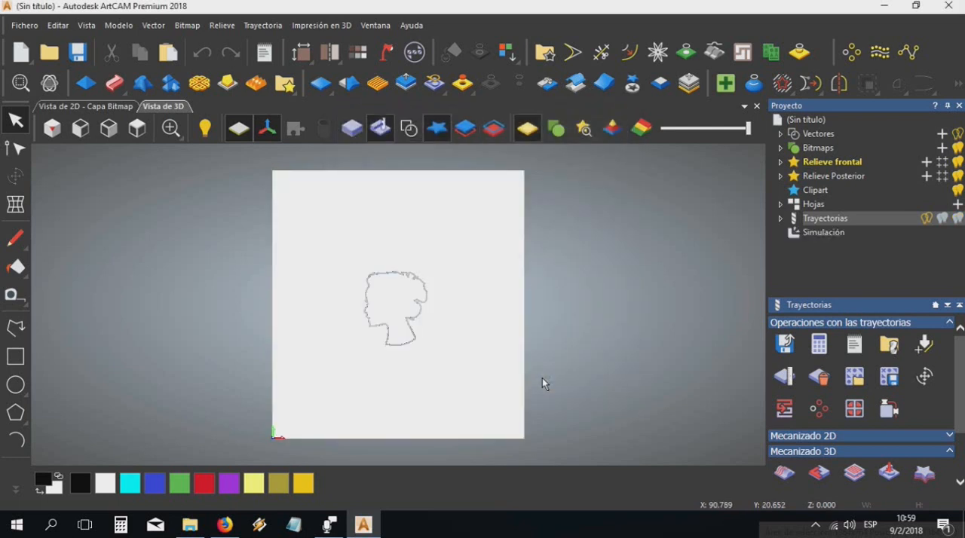
Examine the simulated head silhouette cut in 3D from close up and at an angle, ending with the view from above
scroll(382, 341, up, 2)
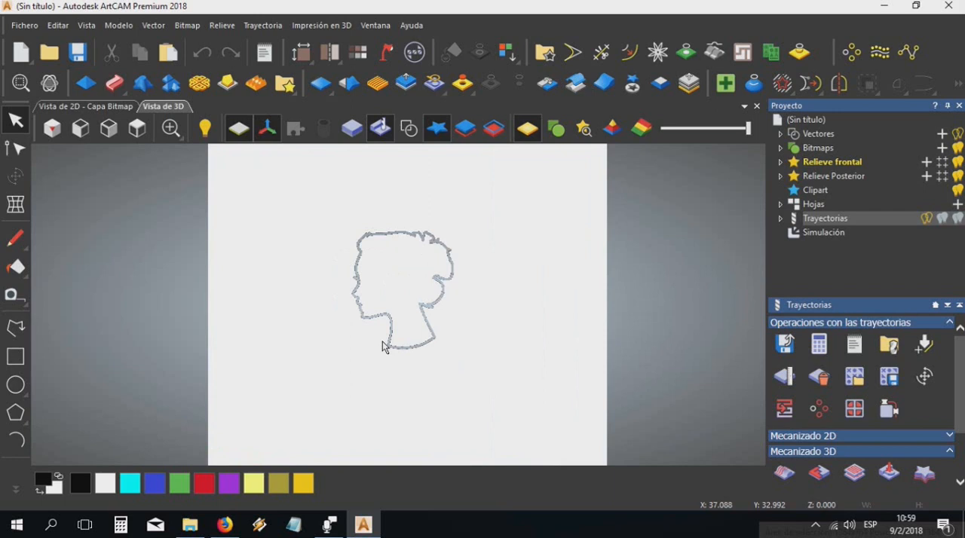
scroll(382, 341, up, 2)
double_click(425, 353)
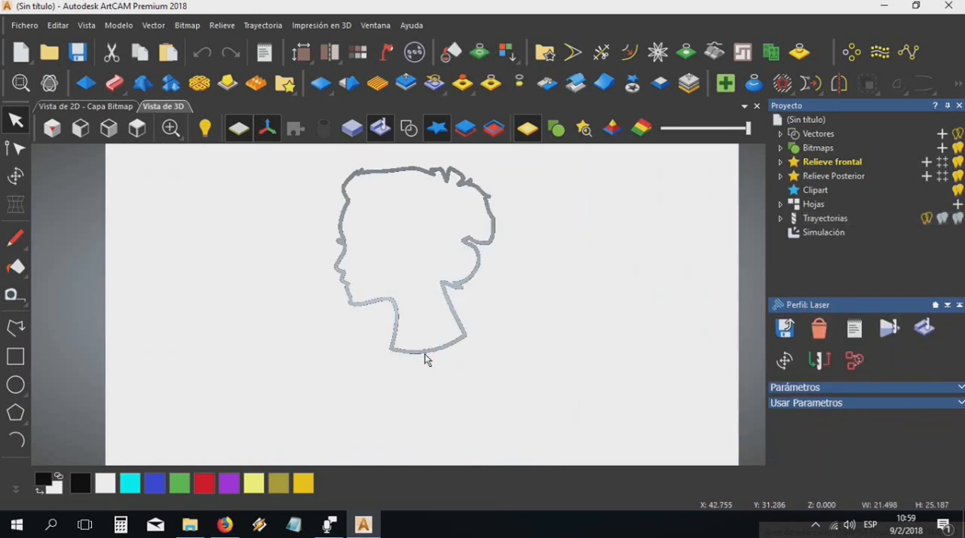
drag(424, 353, 446, 312)
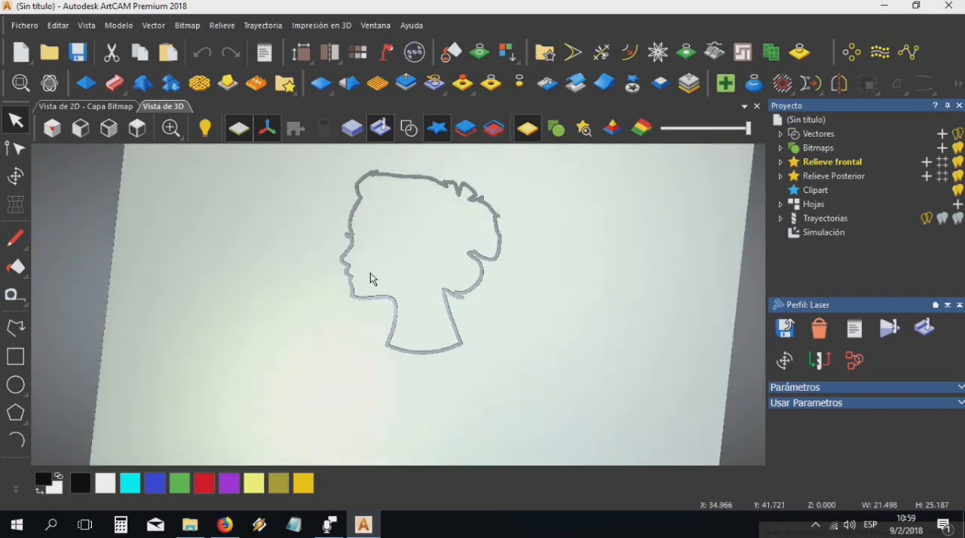
scroll(370, 275, up, 6)
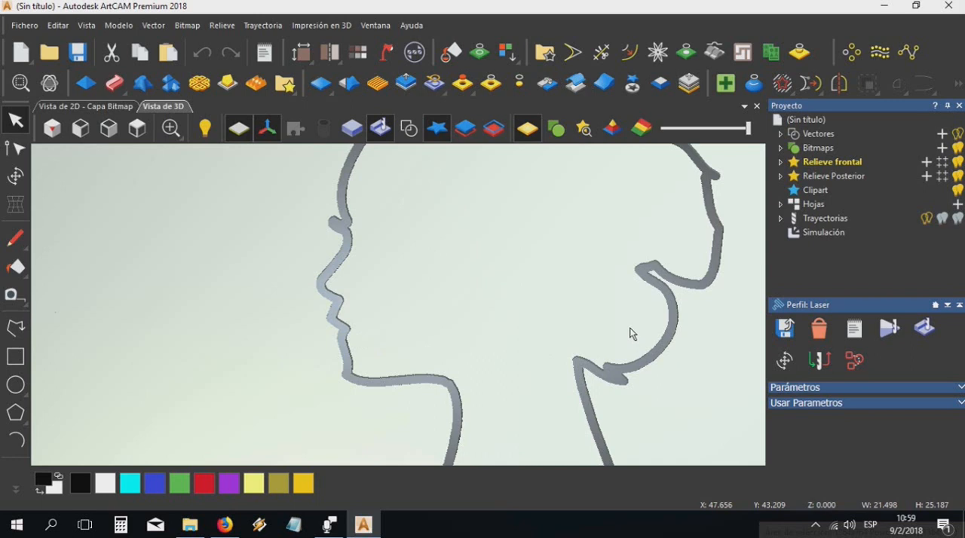
scroll(632, 334, down, 3)
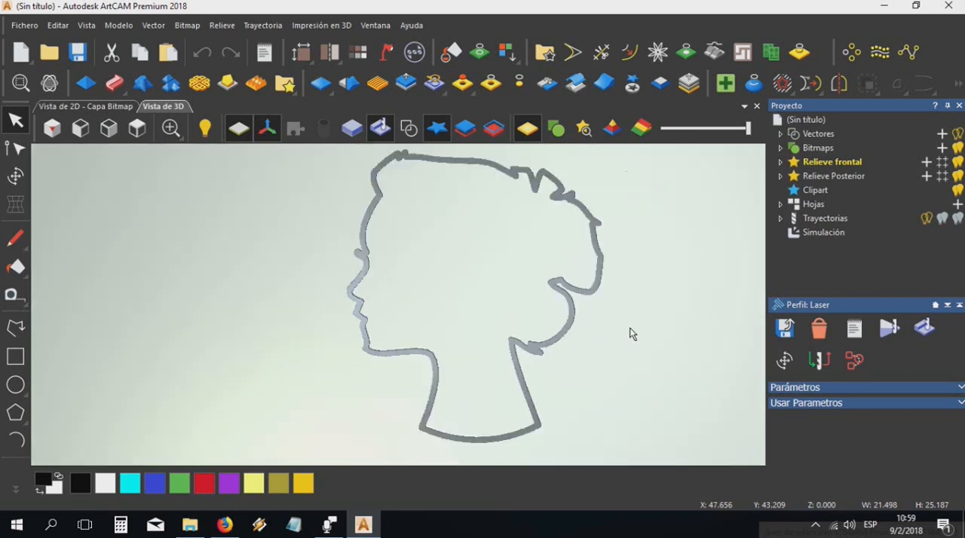
mouse_move(401, 167)
mouse_down()
mouse_move(398, 237)
mouse_move(418, 312)
mouse_move(315, 188)
mouse_up()
drag(478, 387, 539, 389)
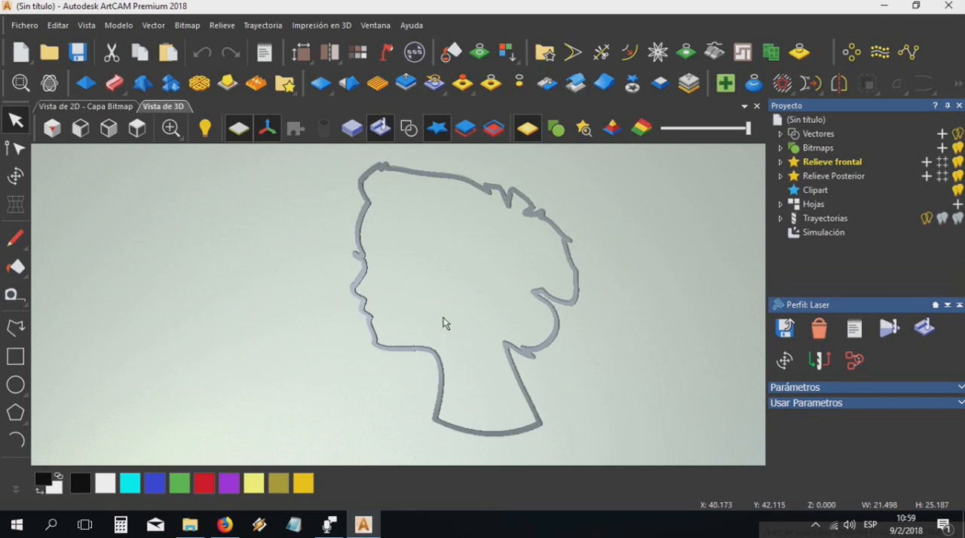
click(138, 128)
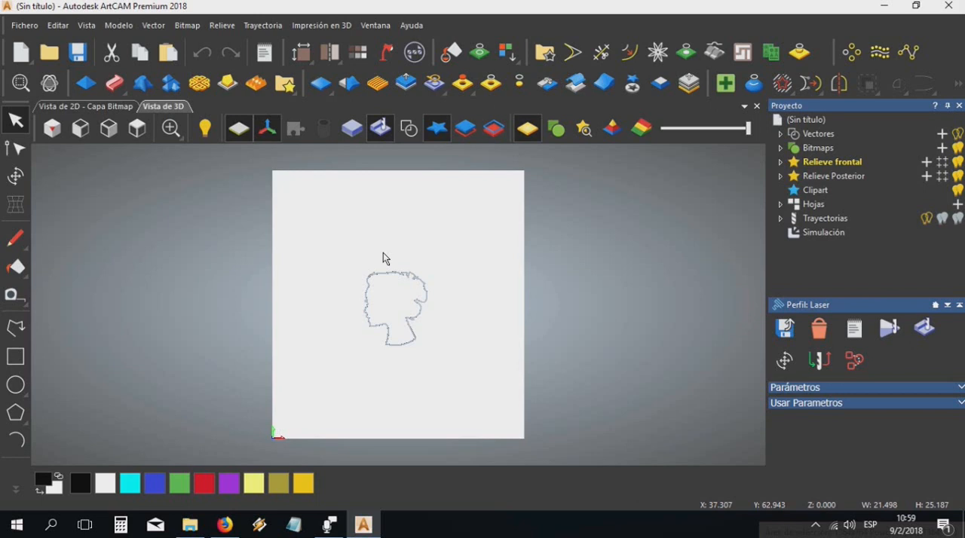
In the 2D view, select the three small ovals on each side of the head silhouette
click(90, 107)
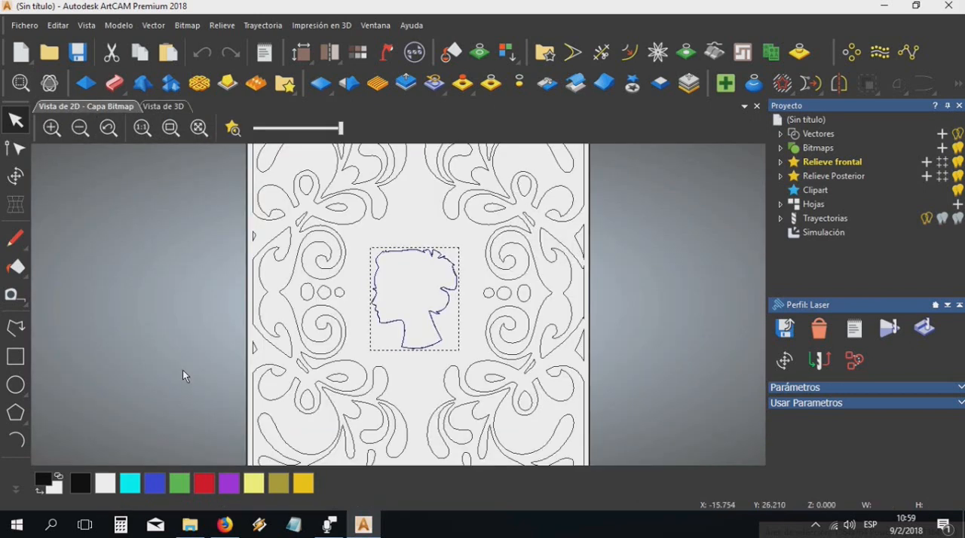
click(297, 279)
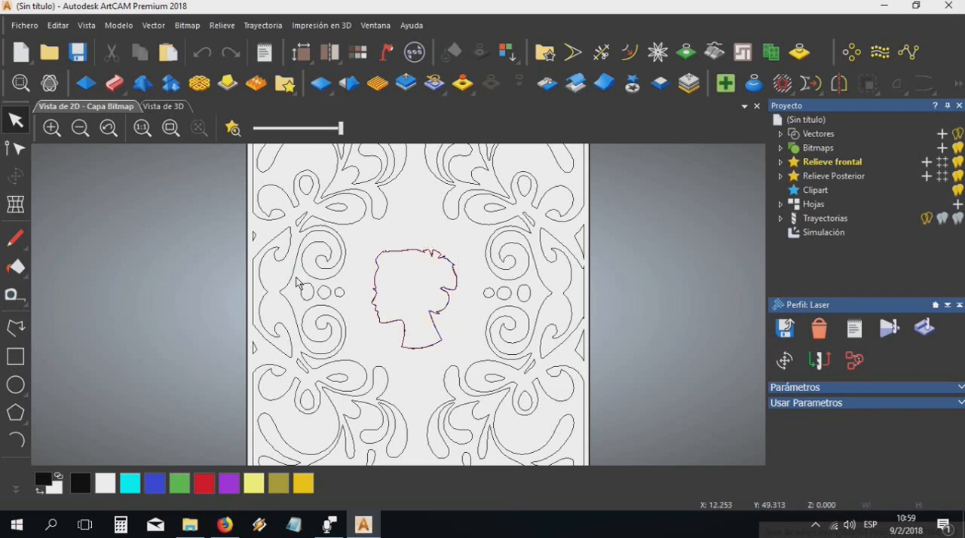
drag(298, 275, 355, 310)
shift+drag(471, 277, 532, 310)
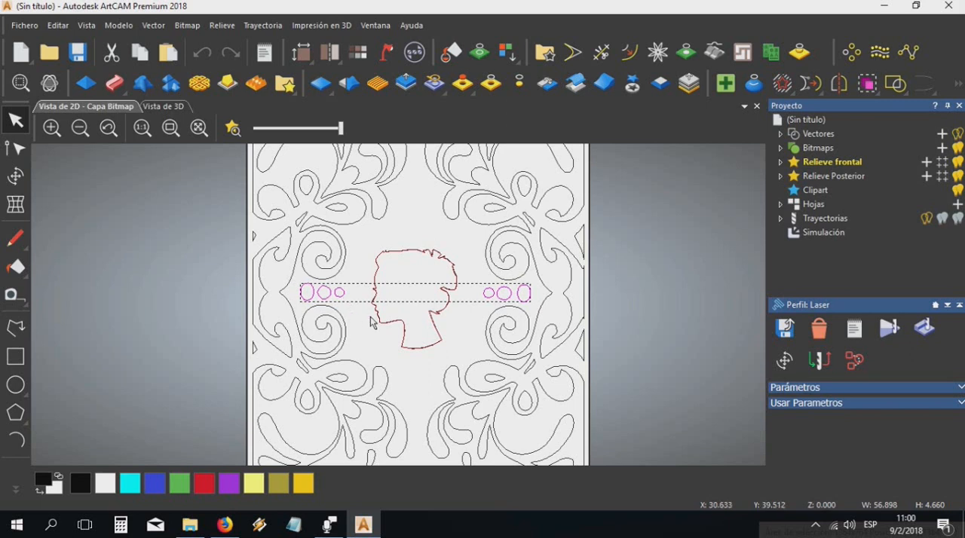
Start a Grabado inteligente 2D toolpath for the selected ovals with a final depth of 0.2
click(263, 25)
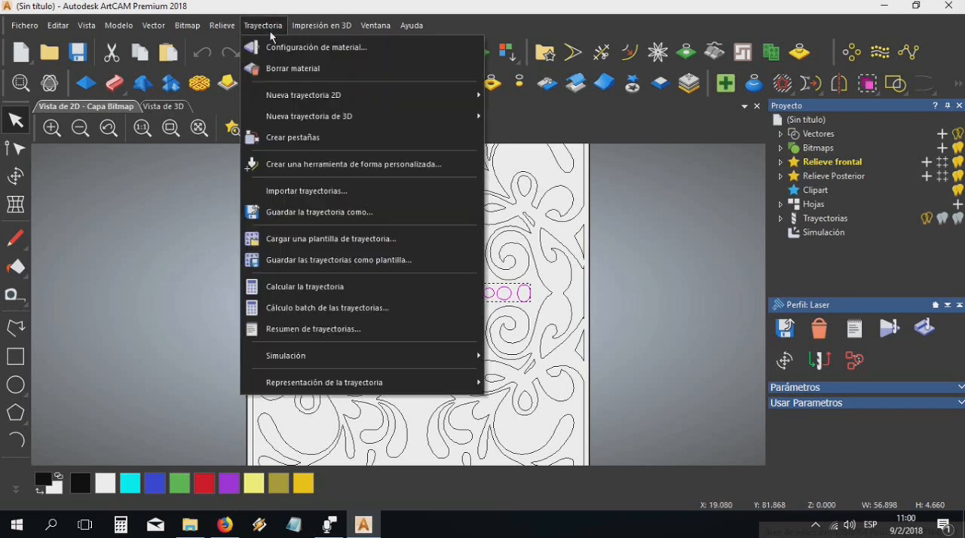
mouse_move(298, 90)
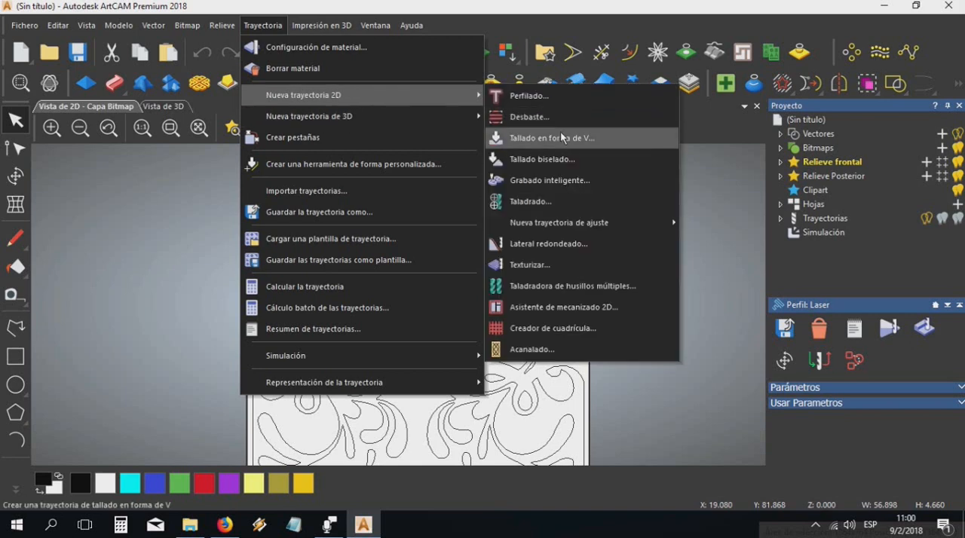
click(576, 179)
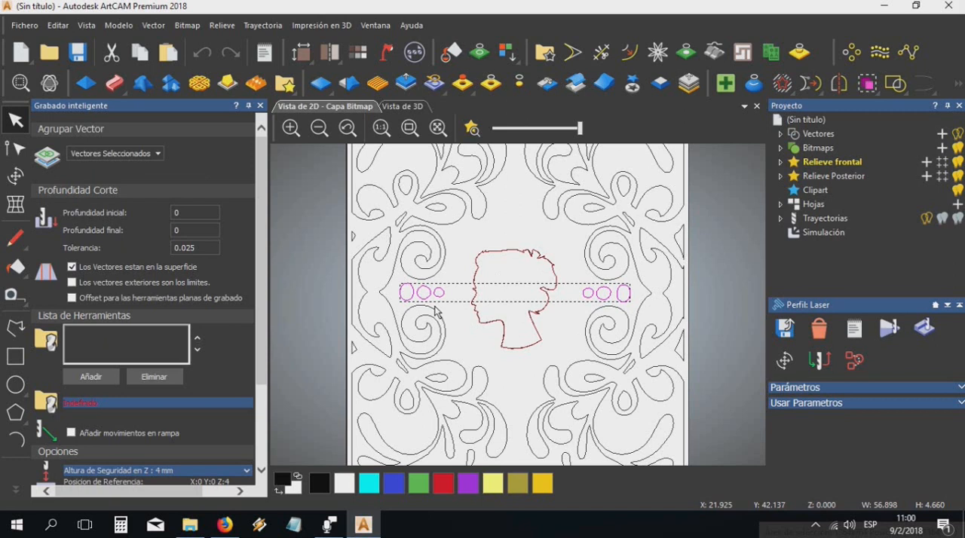
double_click(186, 235)
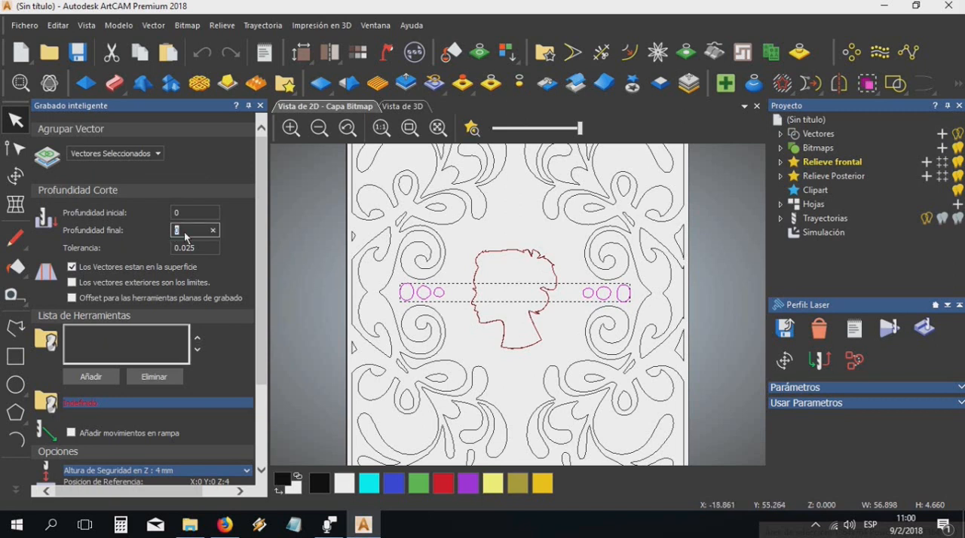
text(0.2)
Add the Laser tool from the Metric Tools group to the engraving toolpath's tool list
drag(260, 169, 249, 246)
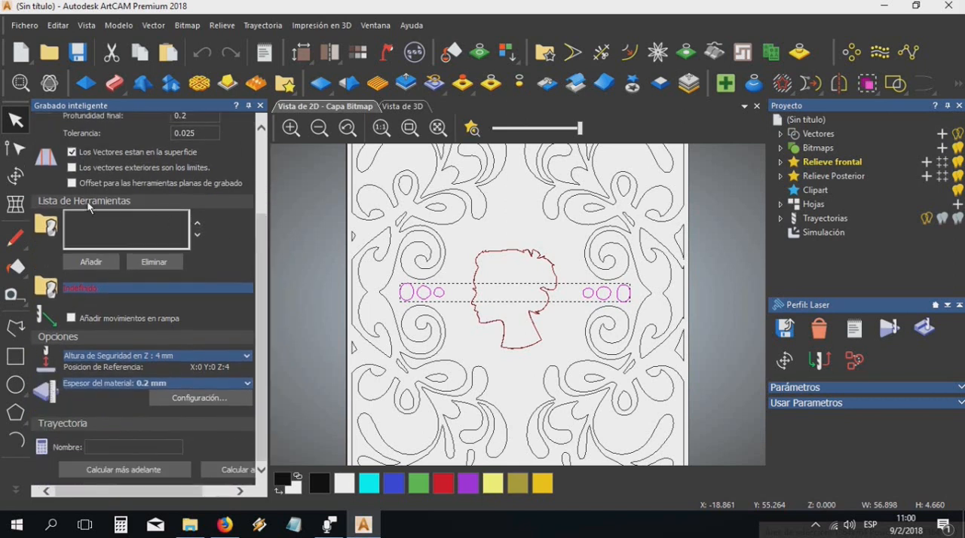
click(90, 261)
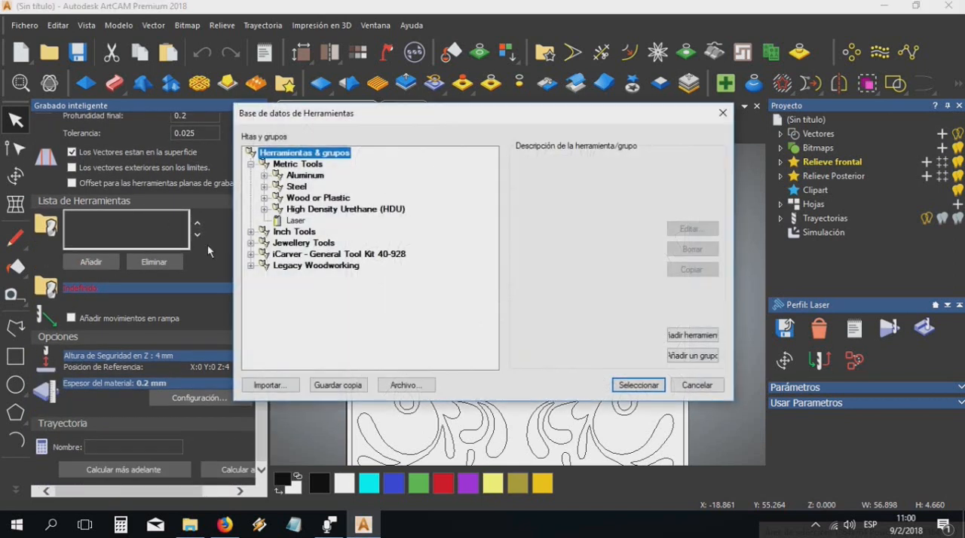
click(297, 221)
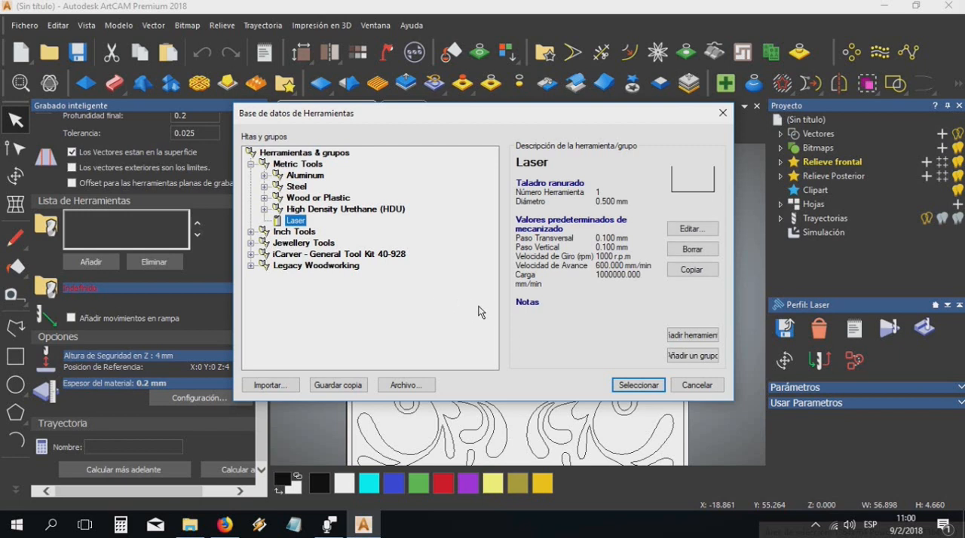
click(636, 385)
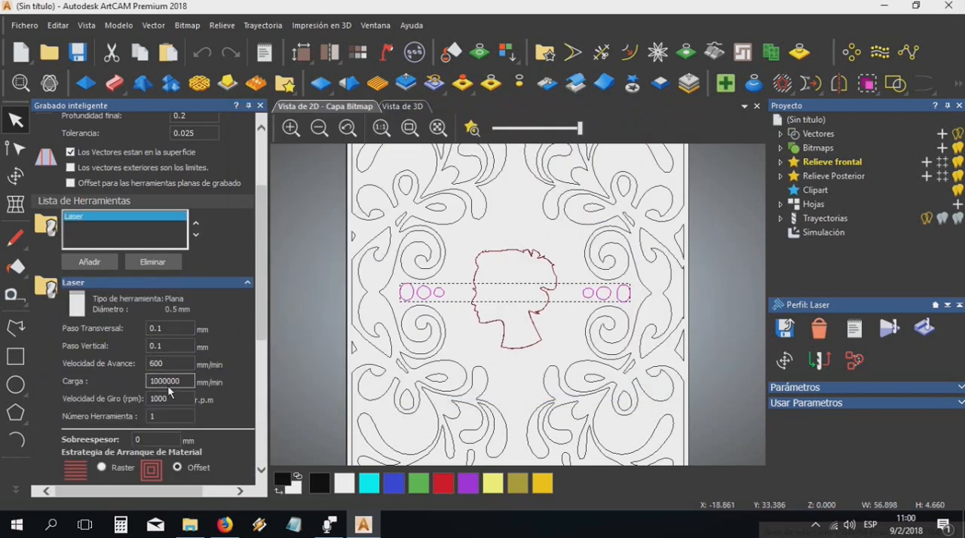
Calculate the Grabado inteligente toolpath for the ovals immediately and close its settings
scroll(163, 391, down, 5)
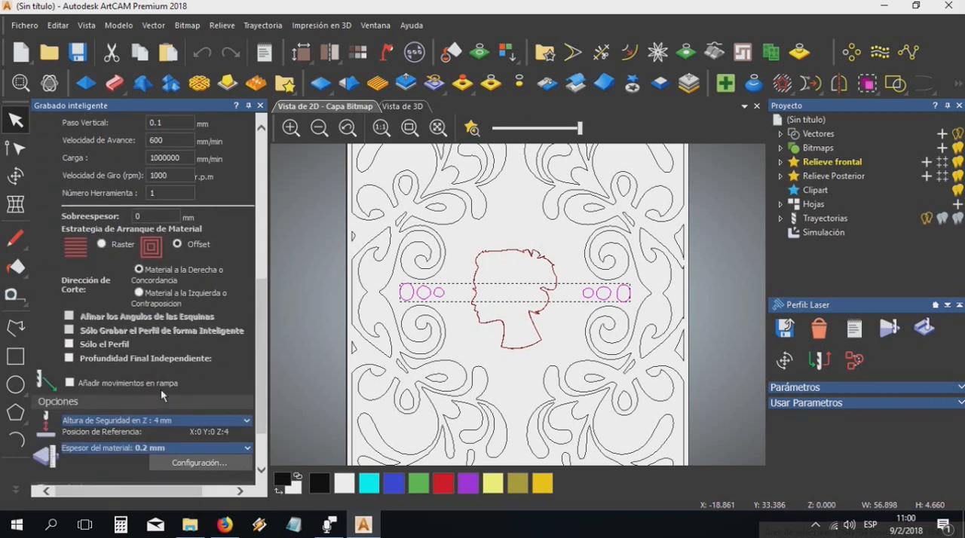
scroll(163, 395, down, 2)
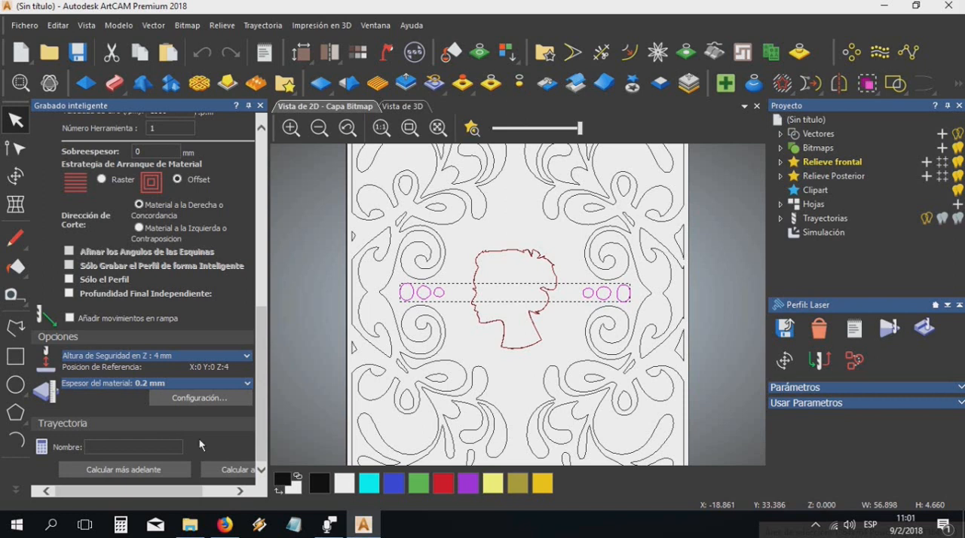
click(232, 470)
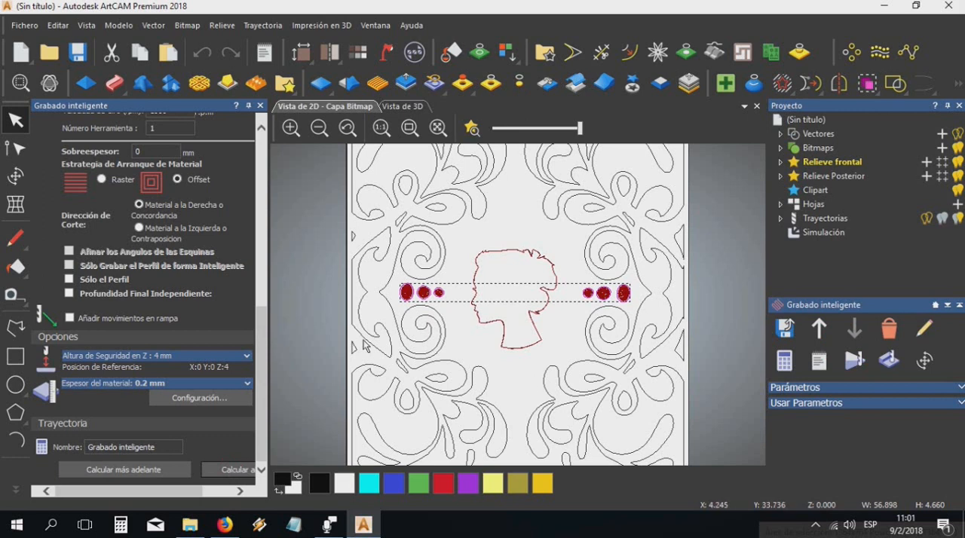
click(260, 107)
Deselect the ovals and examine their engraving passes up close in the 2D view, ending with the surrounding frame in view
scroll(391, 294, up, 2)
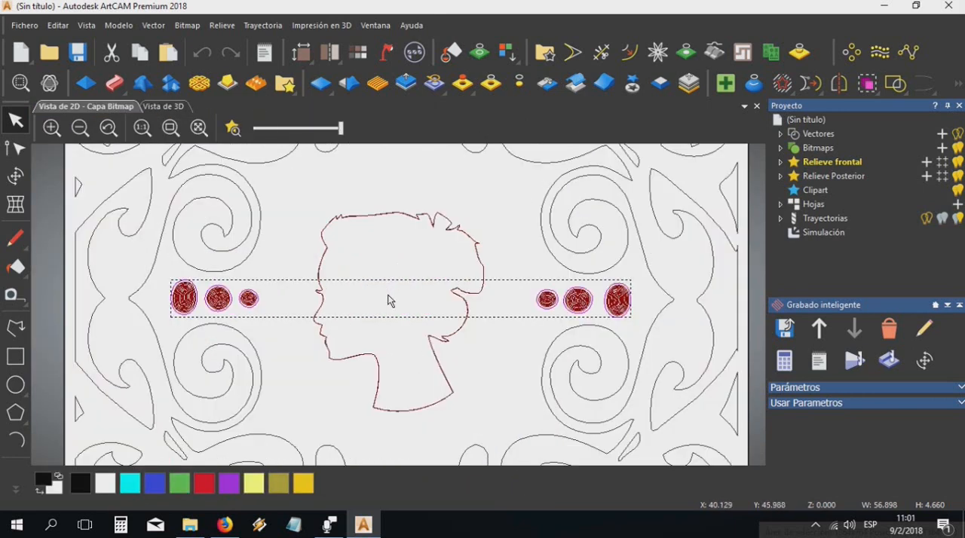
scroll(390, 300, up, 2)
scroll(391, 300, down, 2)
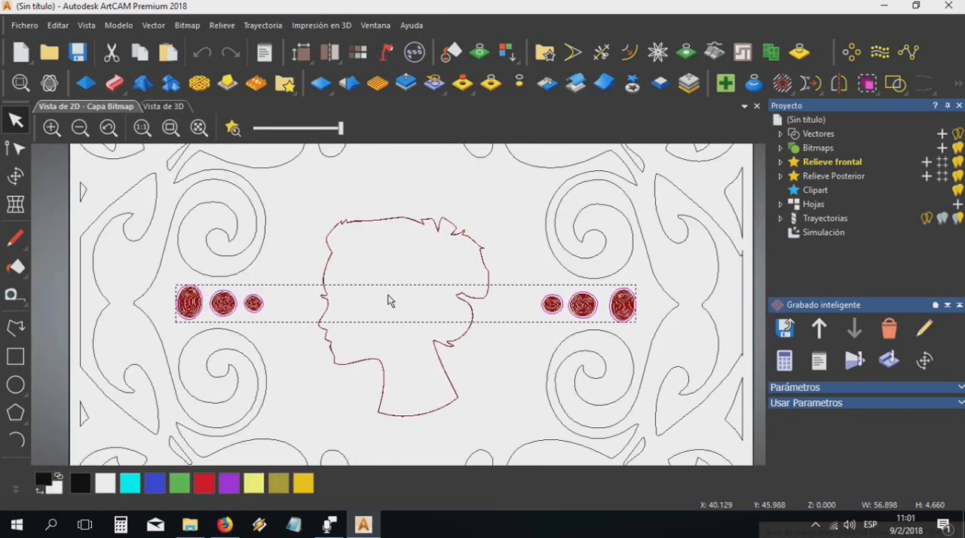
click(352, 403)
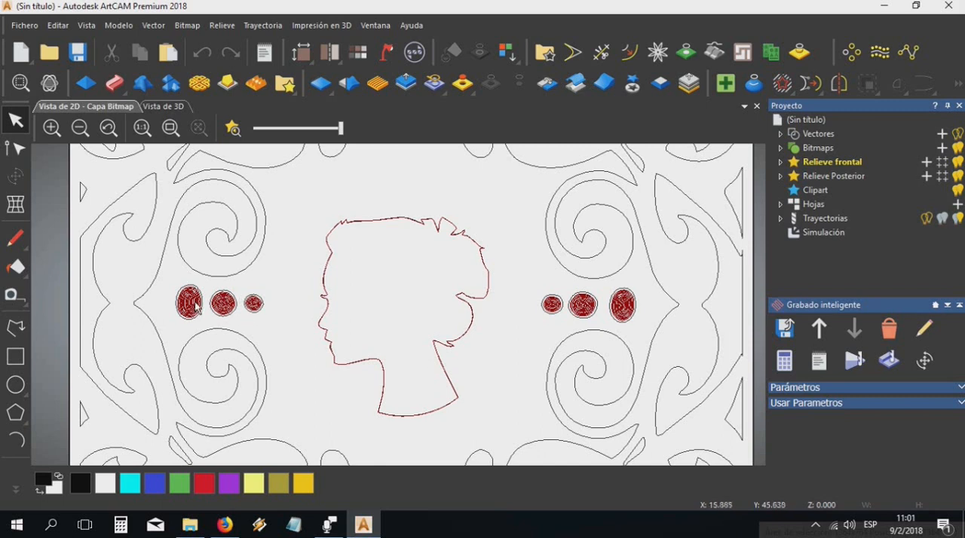
scroll(194, 302, up, 5)
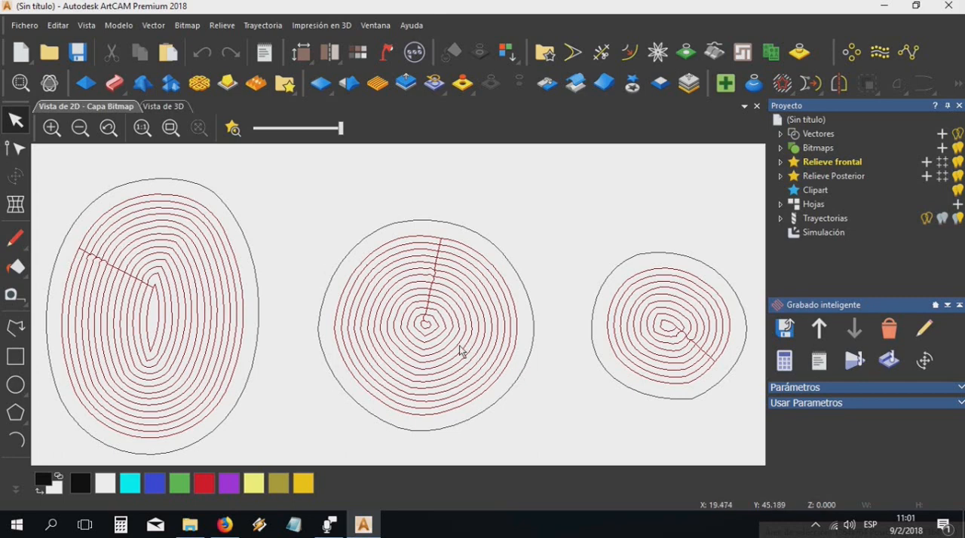
scroll(425, 260, down, 5)
scroll(425, 260, down, 3)
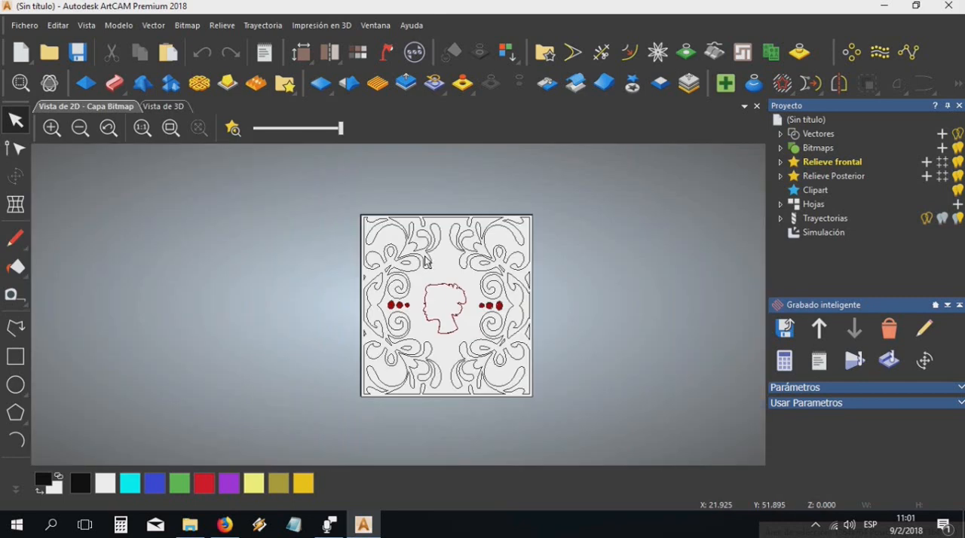
scroll(466, 324, up, 2)
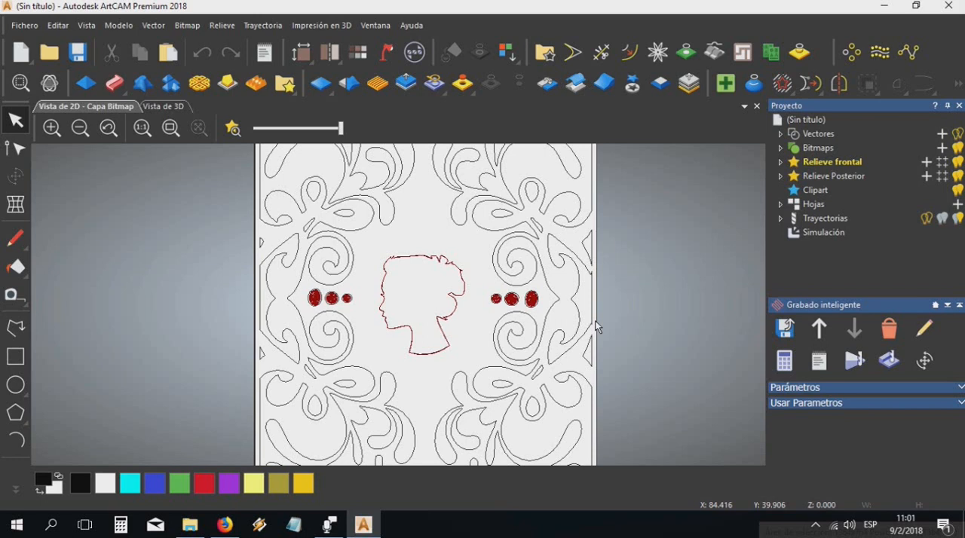
Simulate all toolpaths and examine the head outline and engraved ovals in the 3D view
right_click(829, 219)
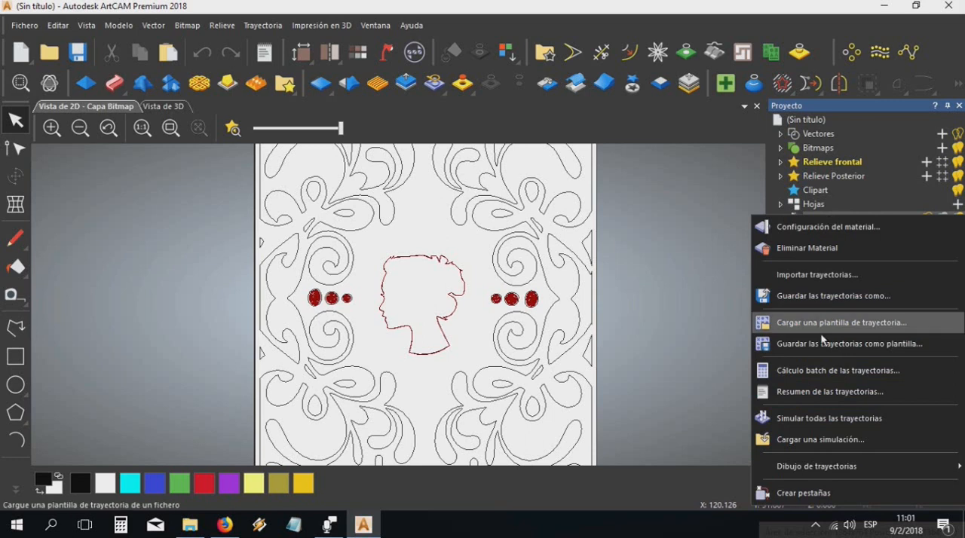
click(830, 418)
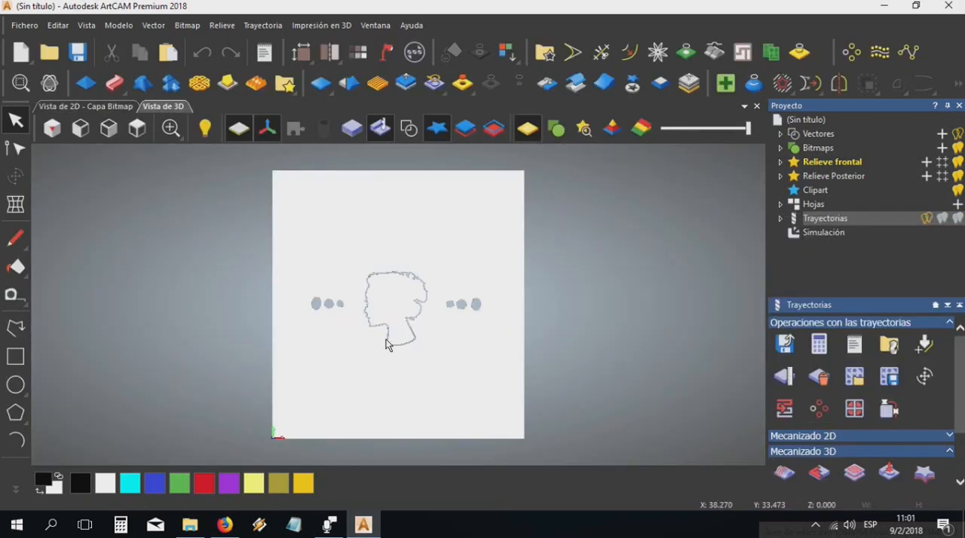
scroll(386, 339, up, 4)
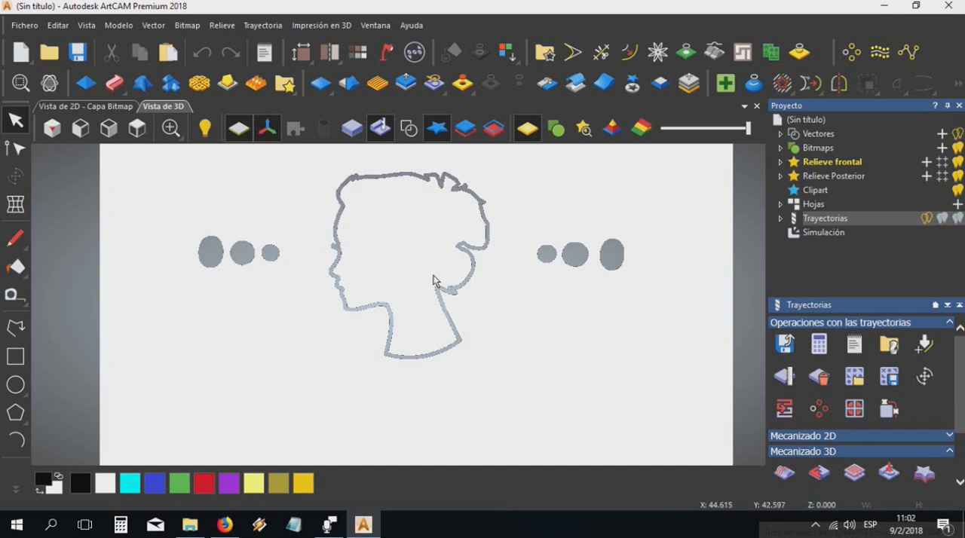
scroll(433, 281, down, 5)
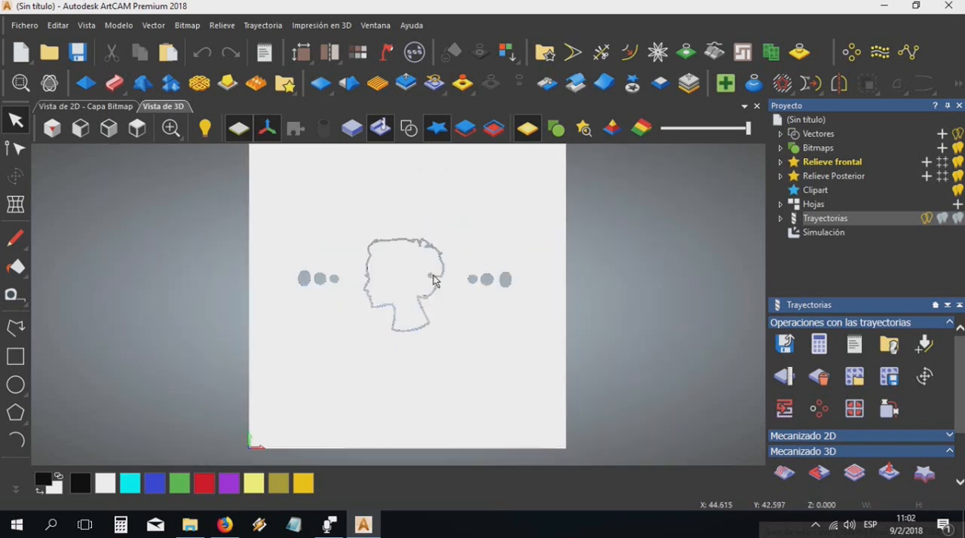
scroll(433, 281, up, 2)
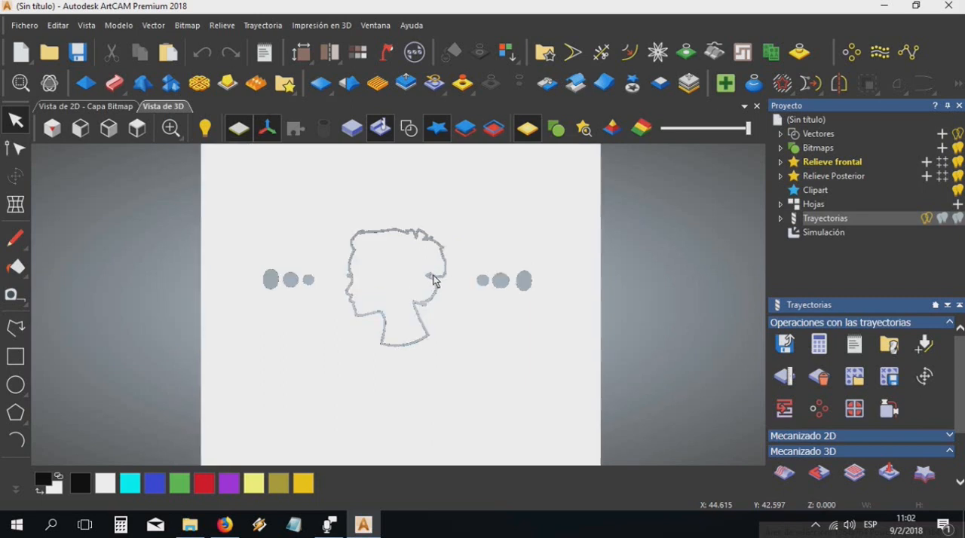
scroll(499, 314, down, 2)
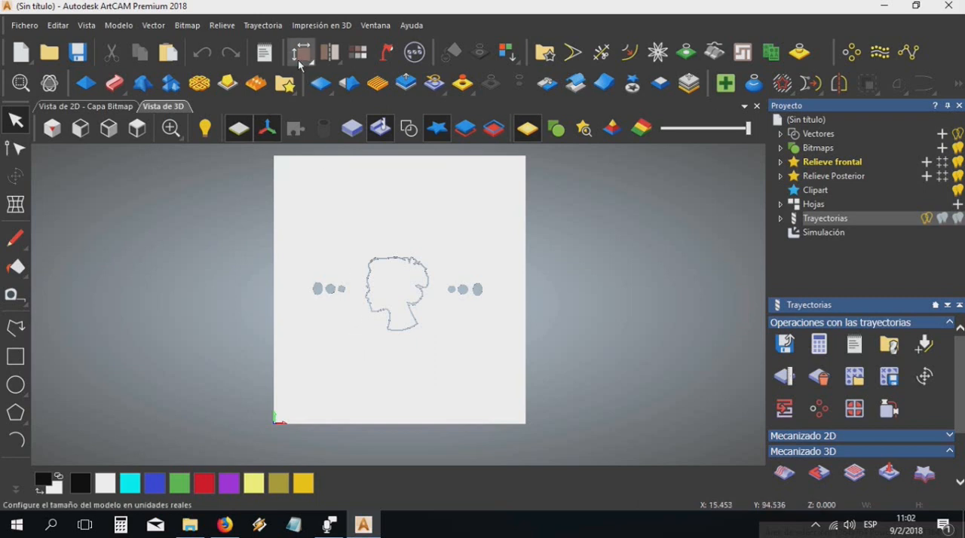
Start saving the Perfil and Grabado inteligente toolpaths together in one file named Mujer
click(265, 28)
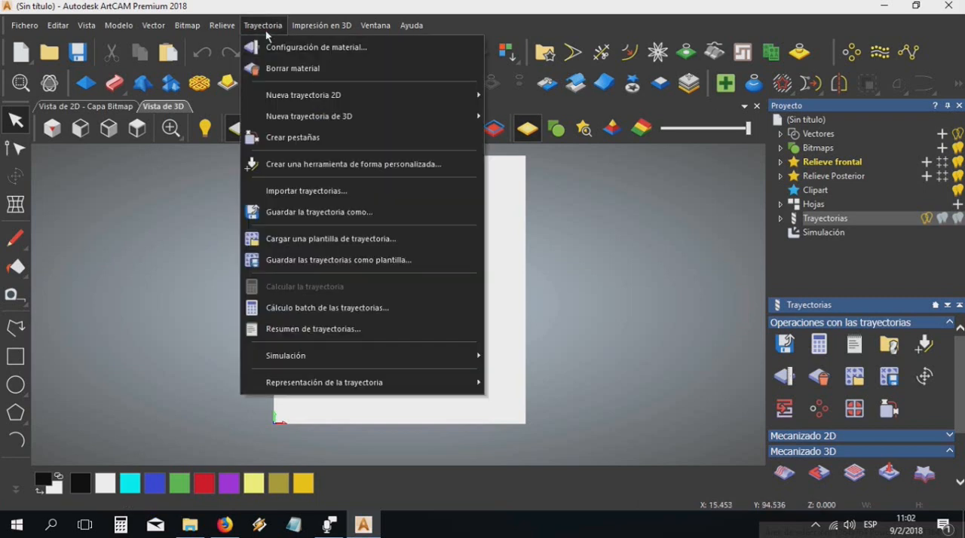
click(300, 213)
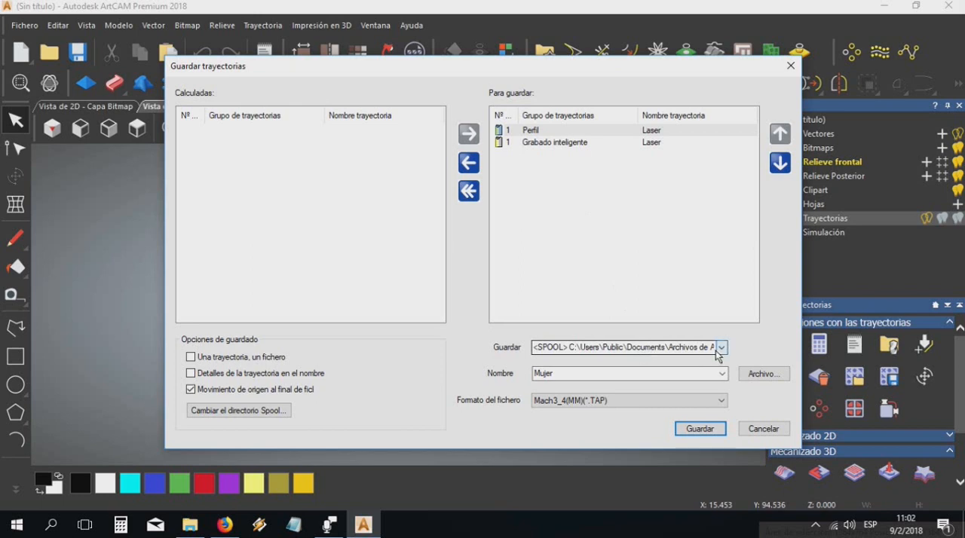
click(658, 375)
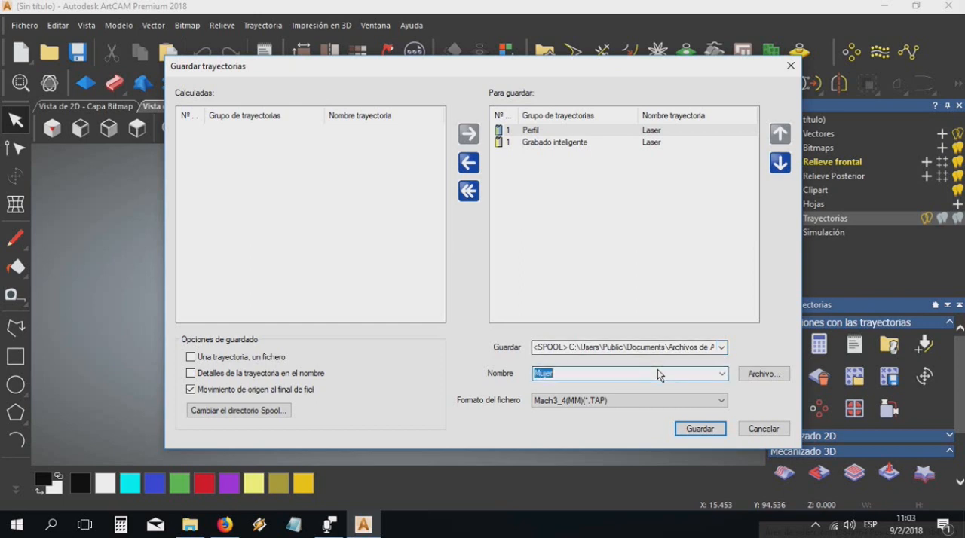
Try the LSI800 mm (*.lsi) output format for the saved toolpaths
click(585, 401)
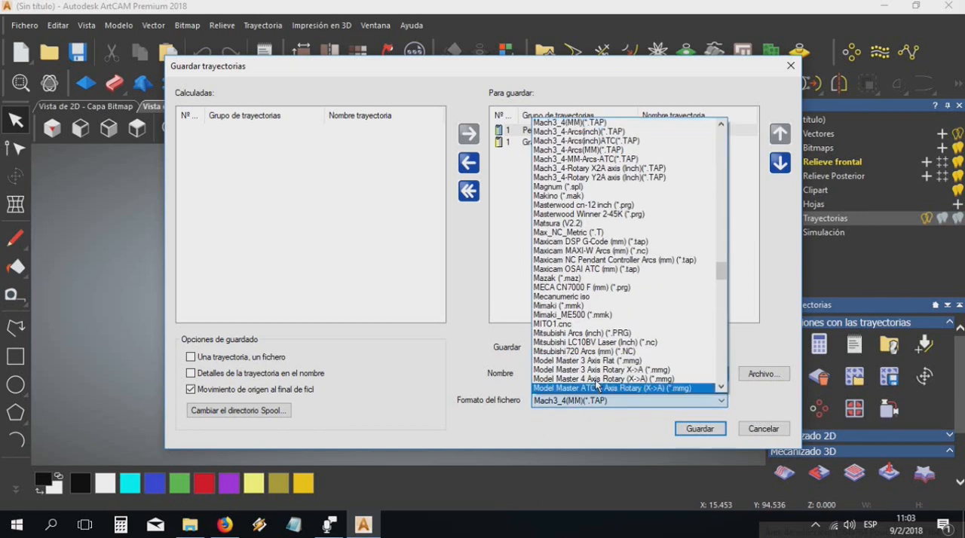
scroll(621, 254, up, 6)
click(623, 186)
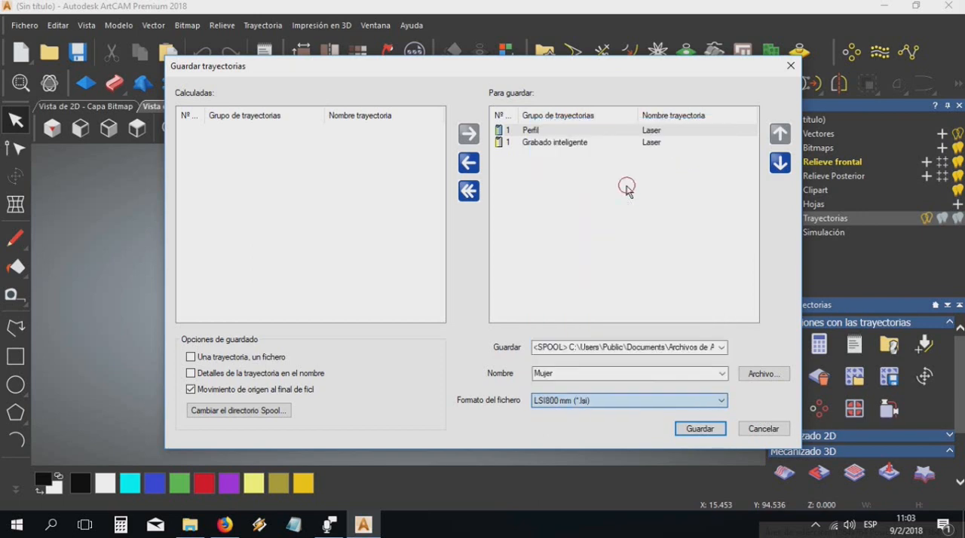
Set the output file format of the toolpaths to Mach3_4(MM)(*.TAP)
click(707, 407)
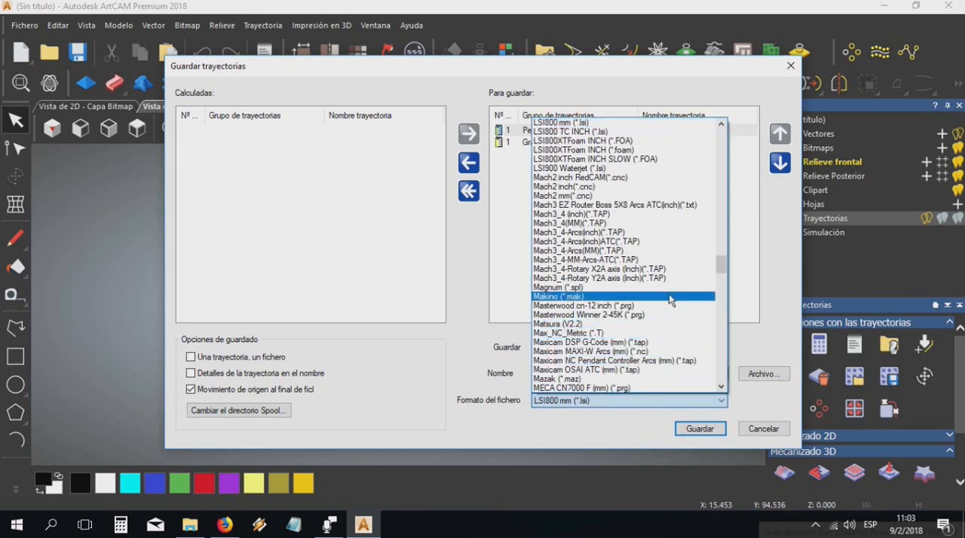
scroll(668, 296, down, 5)
scroll(648, 249, up, 3)
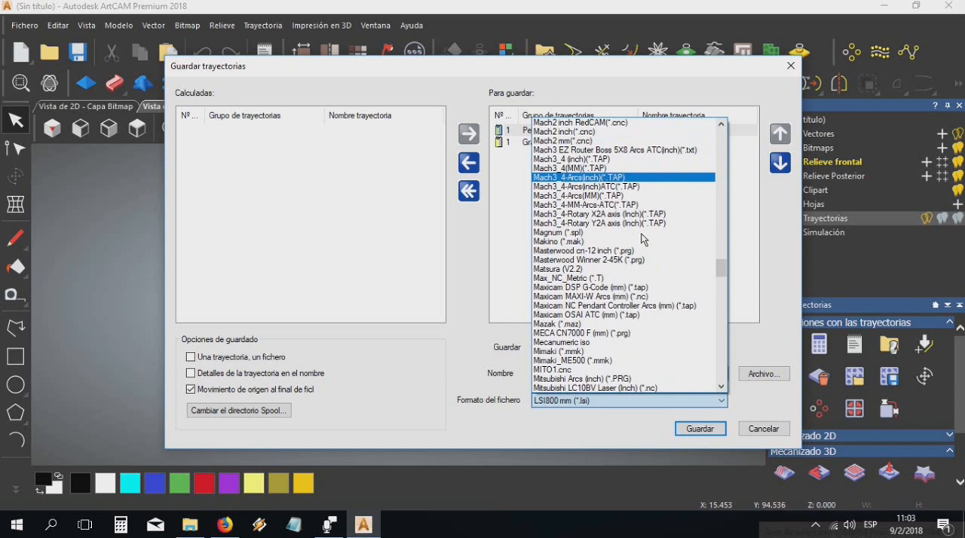
click(574, 168)
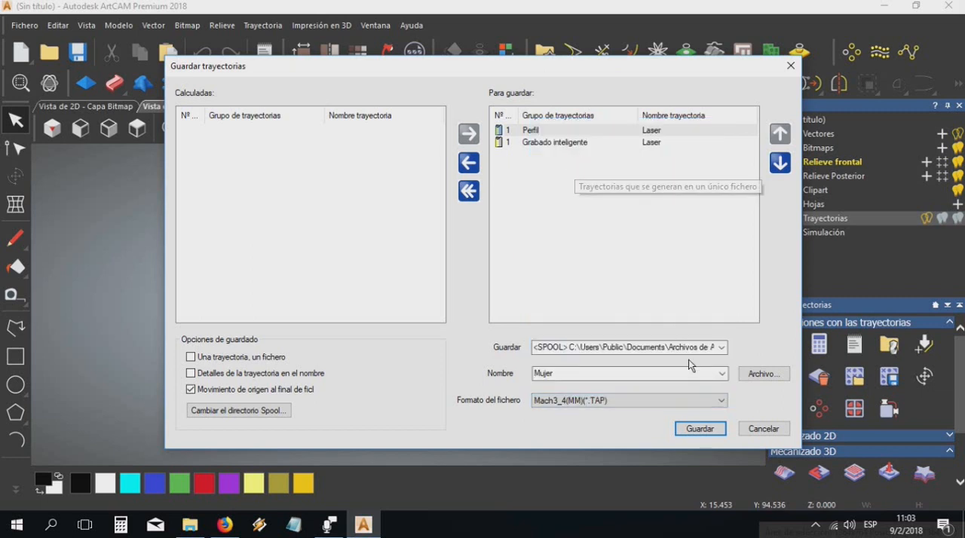
Save the toolpaths over the existing Mujer.TAP file and close the save dialog
click(701, 429)
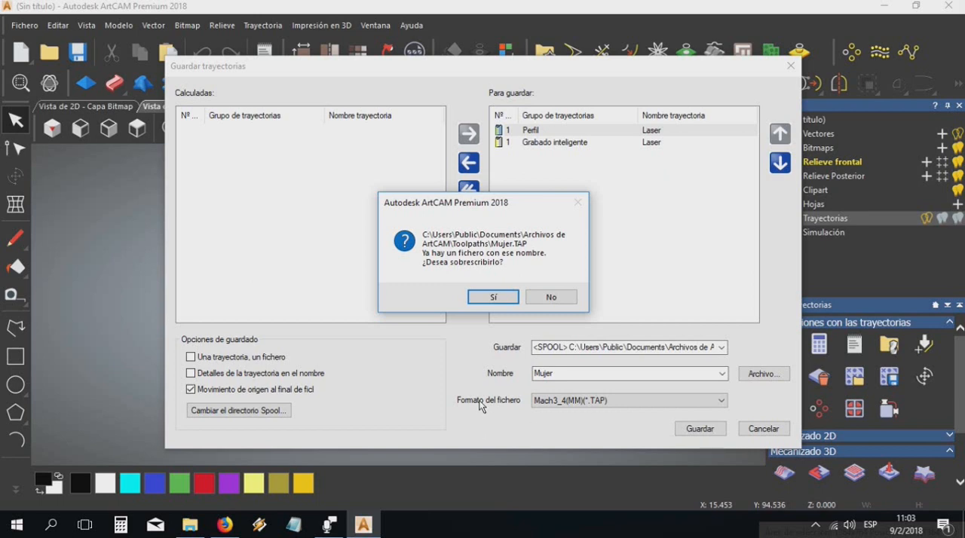
click(492, 299)
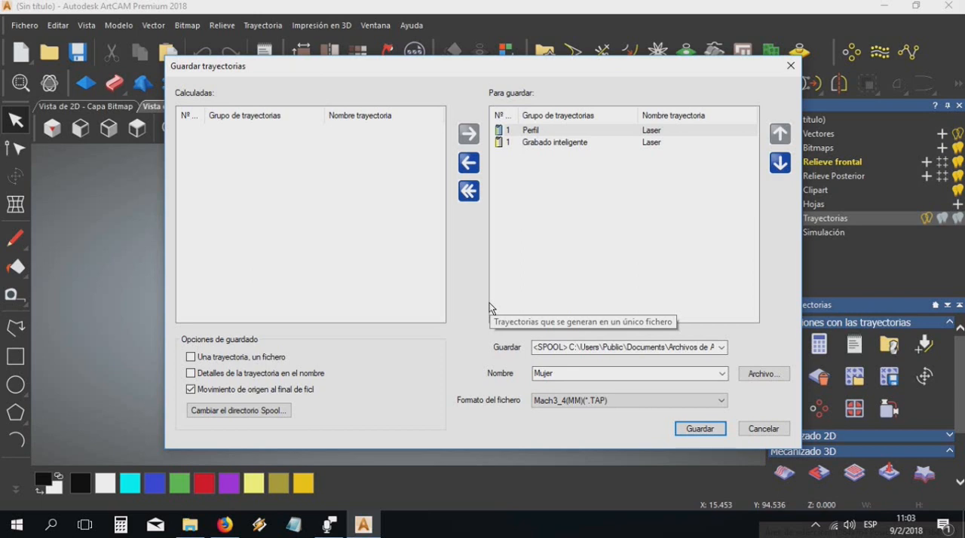
click(790, 67)
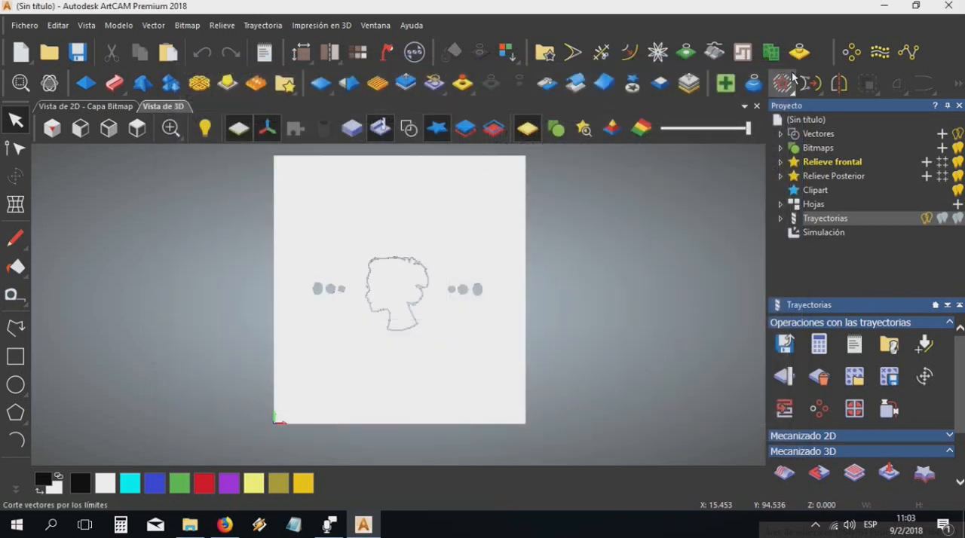
Minimize ArtCAM, launch LaserGRBL from the desktop, dismiss the mail notification and maximize the LaserGRBL window
click(888, 9)
click(312, 452)
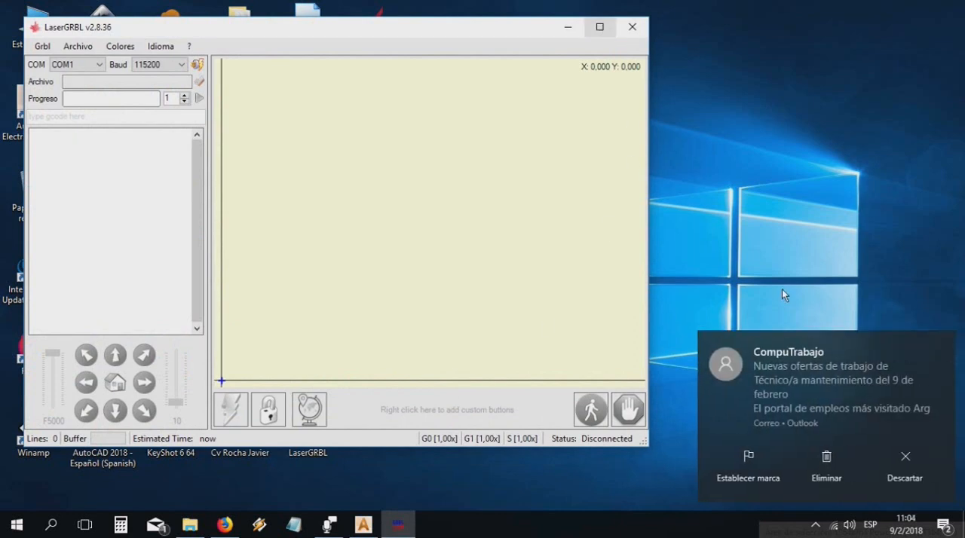
click(904, 463)
click(600, 28)
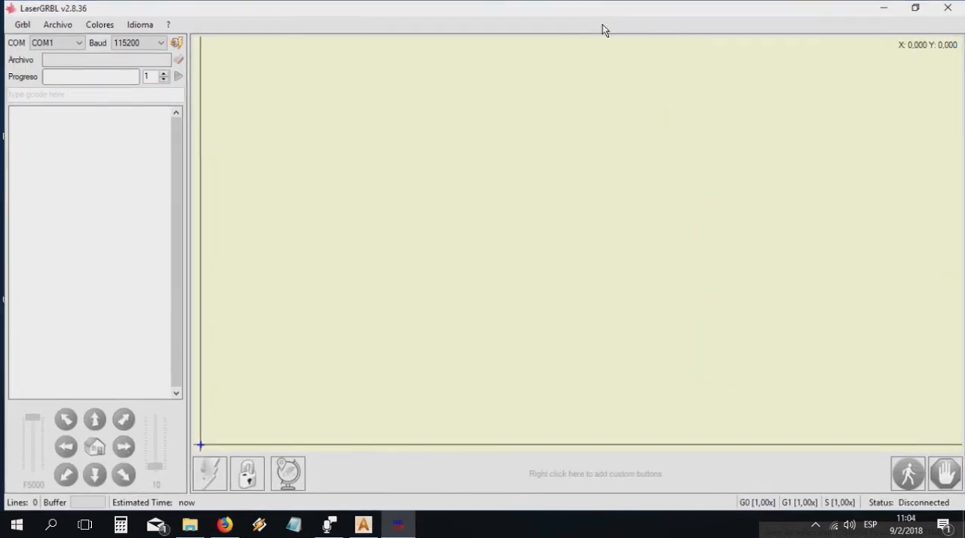
Connect to the laser controller on port COM4 at 115200 baud
click(75, 48)
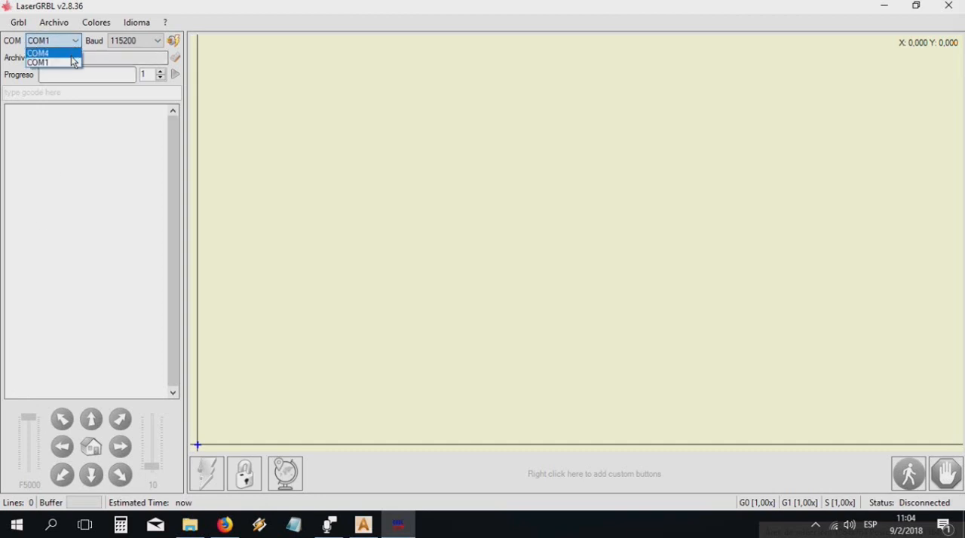
click(72, 54)
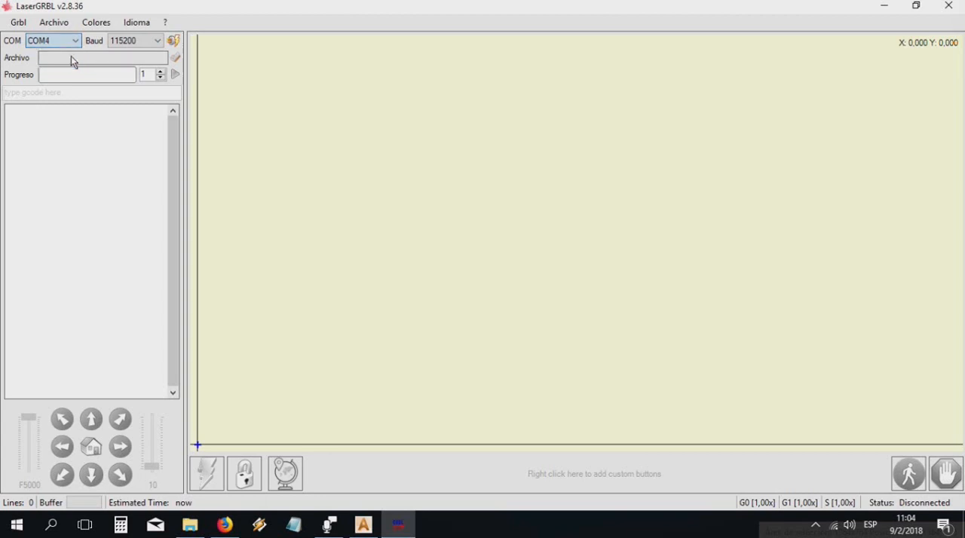
click(174, 43)
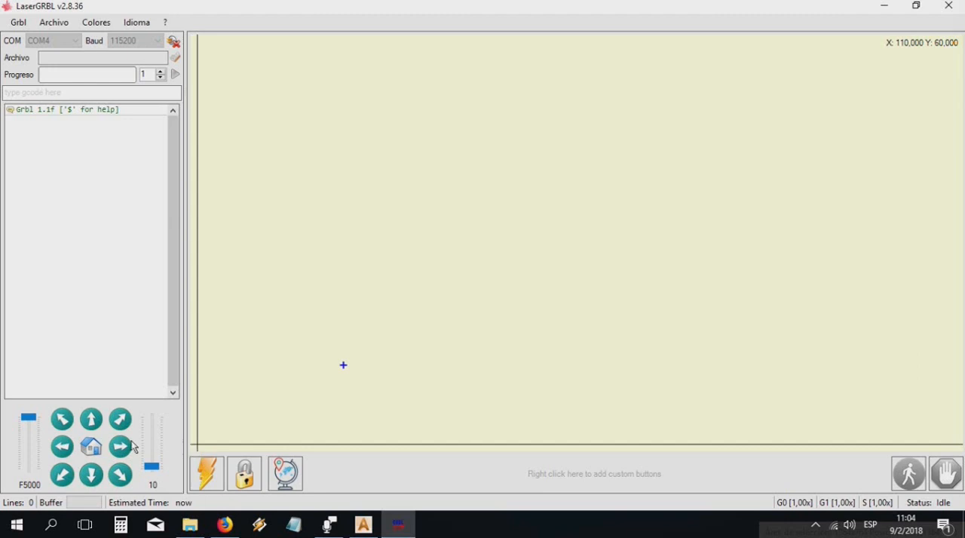
Jog the laser head in the negative X direction to X 0, using steps of 10 at feed rate F5000
mouse_move(29, 416)
mouse_down()
mouse_move(28, 484)
mouse_move(28, 414)
mouse_up()
click(62, 449)
click(62, 449)
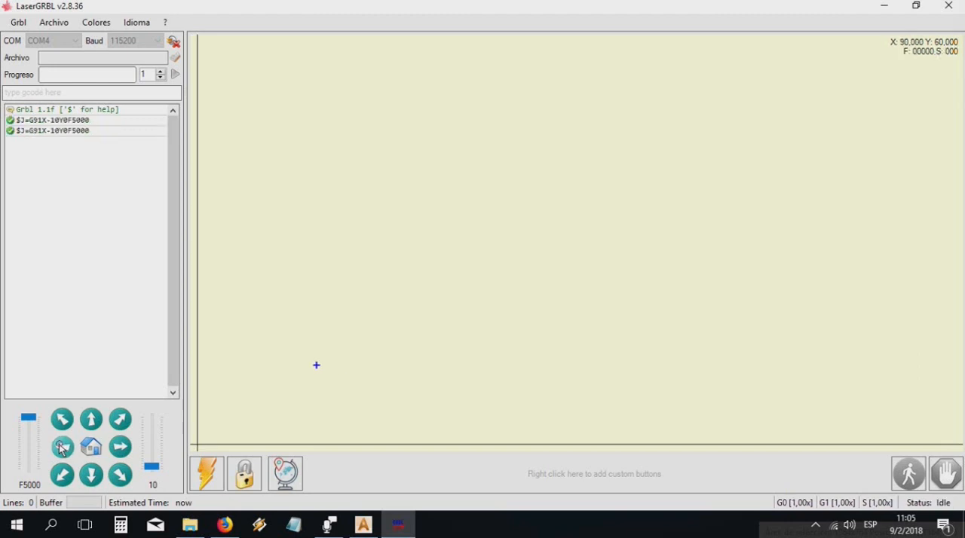
click(62, 449)
click(62, 449)
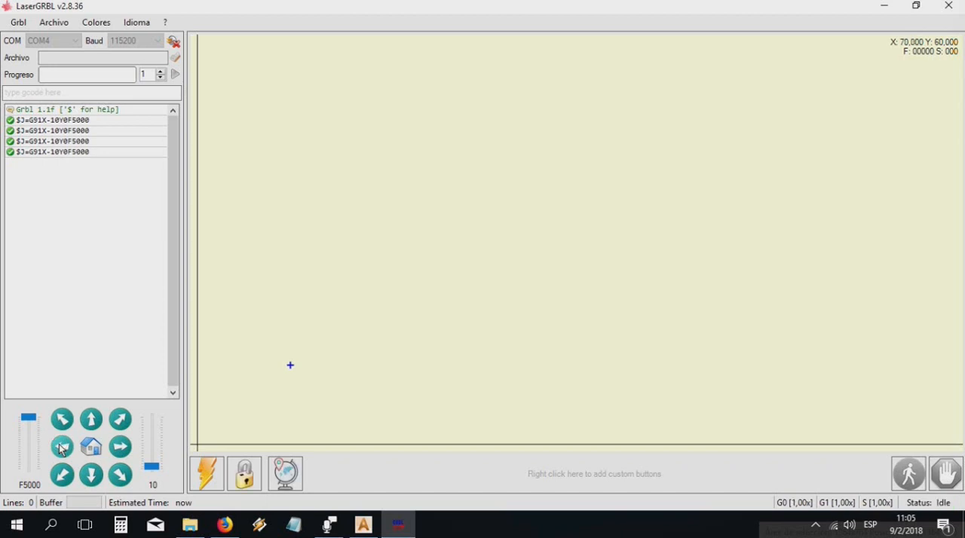
click(62, 449)
click(62, 449)
click(61, 448)
click(61, 448)
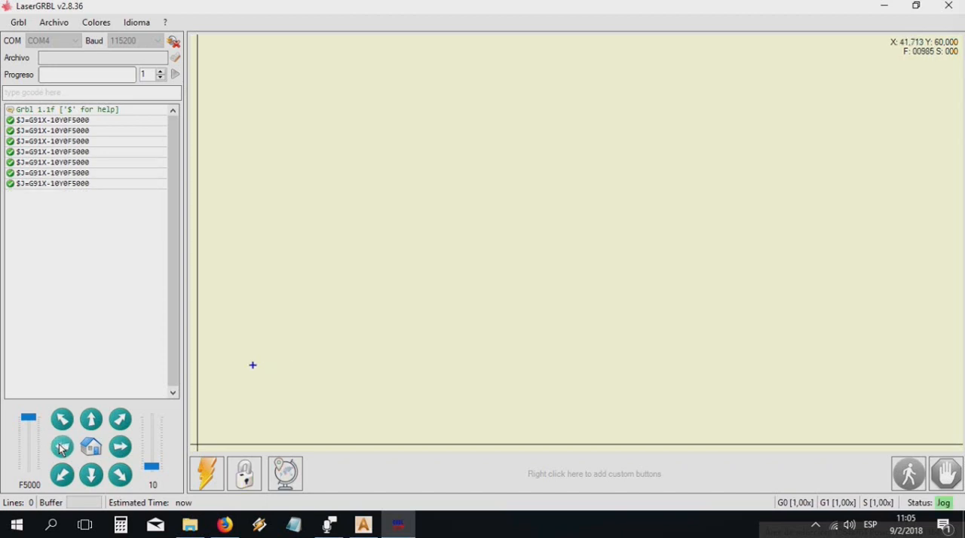
click(62, 448)
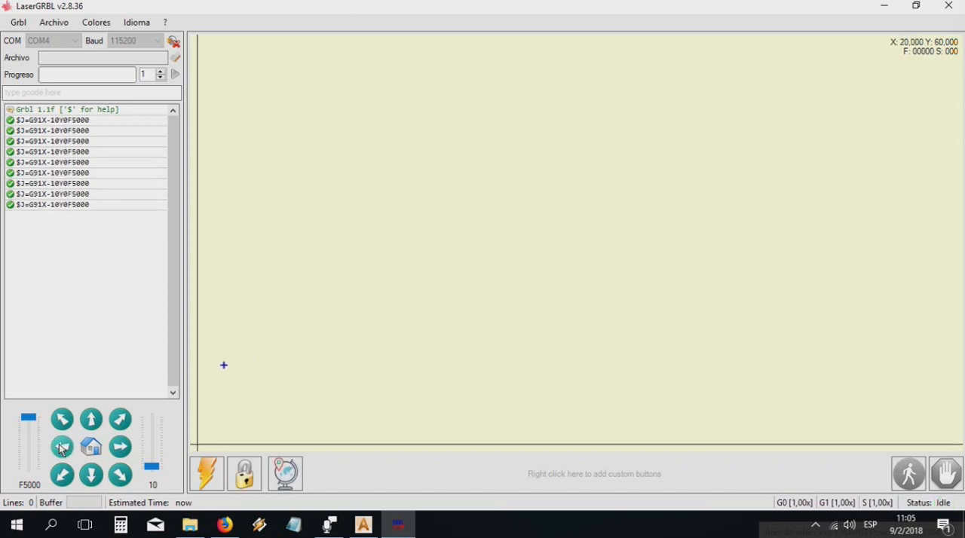
click(62, 449)
click(62, 450)
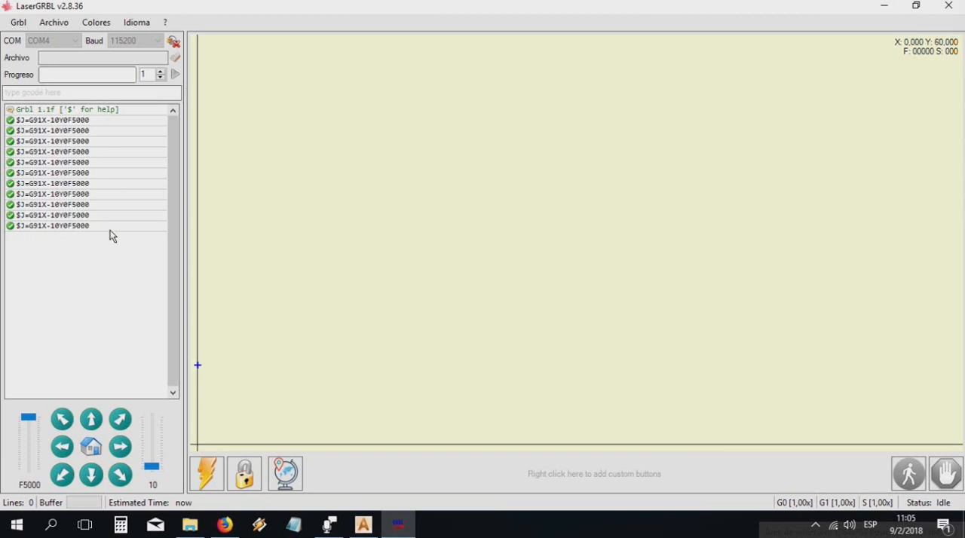
Jog the laser head diagonally by one step of 10 and back, and lower it along Y to Y 0
click(117, 416)
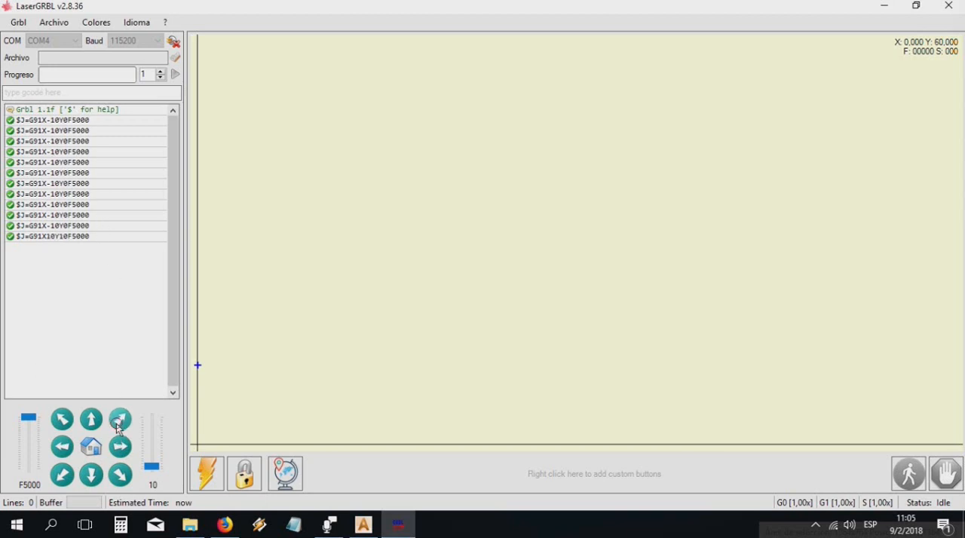
click(58, 481)
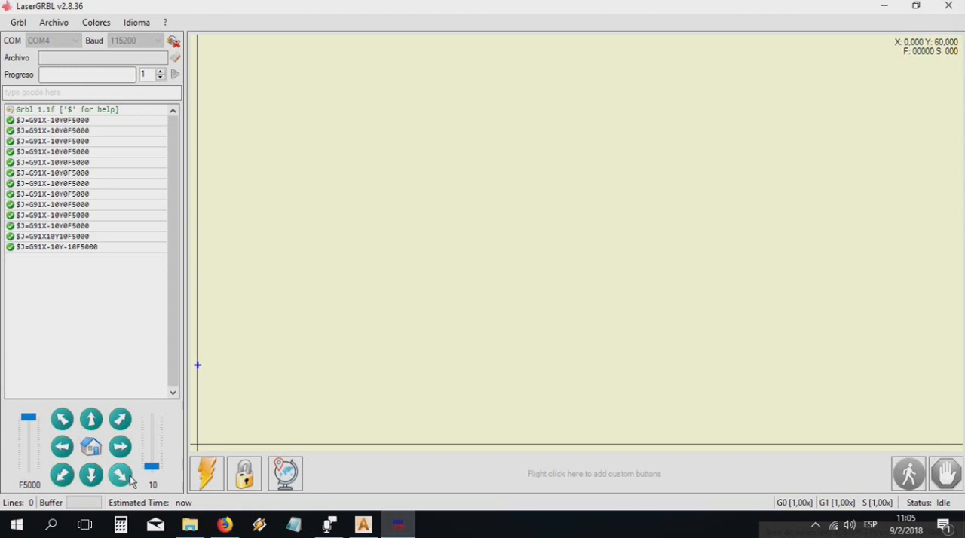
click(91, 479)
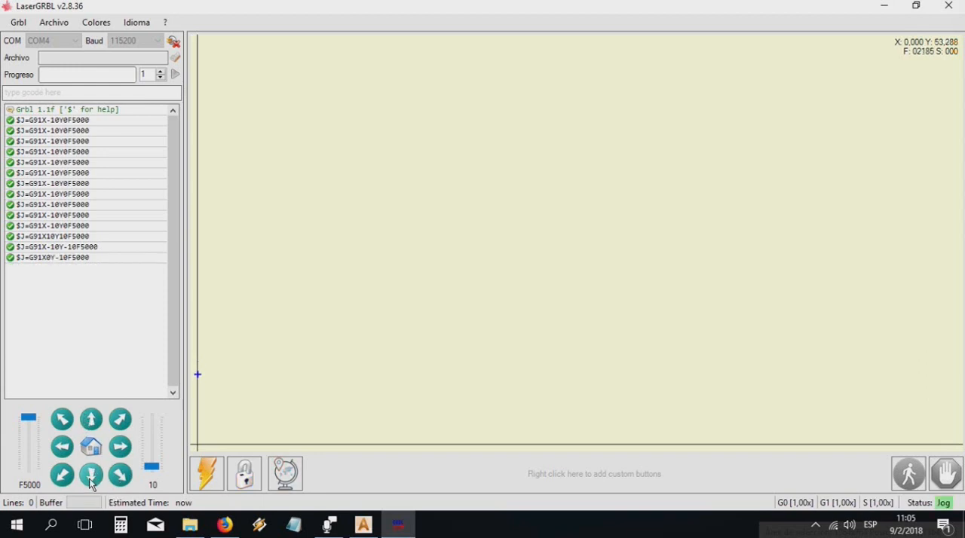
click(91, 481)
click(91, 481)
click(91, 481)
click(91, 481)
click(91, 481)
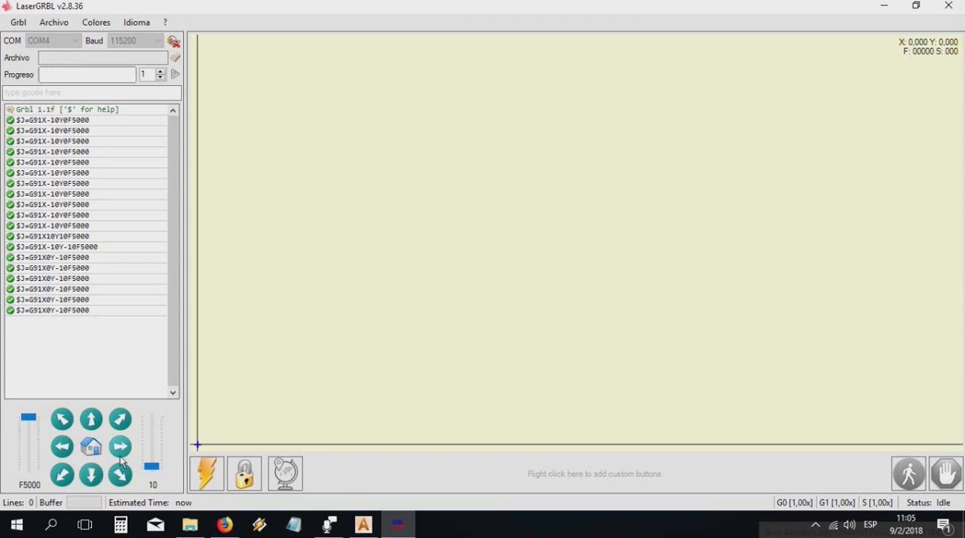
Jog the laser head diagonally to X 120, Y 120 and set that position as the new zero point
click(121, 421)
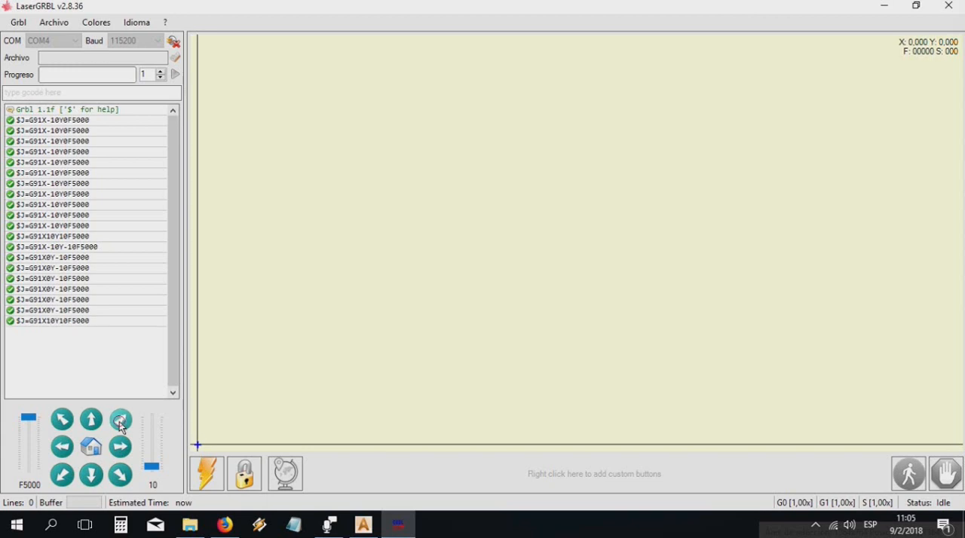
click(120, 422)
click(120, 422)
click(120, 422)
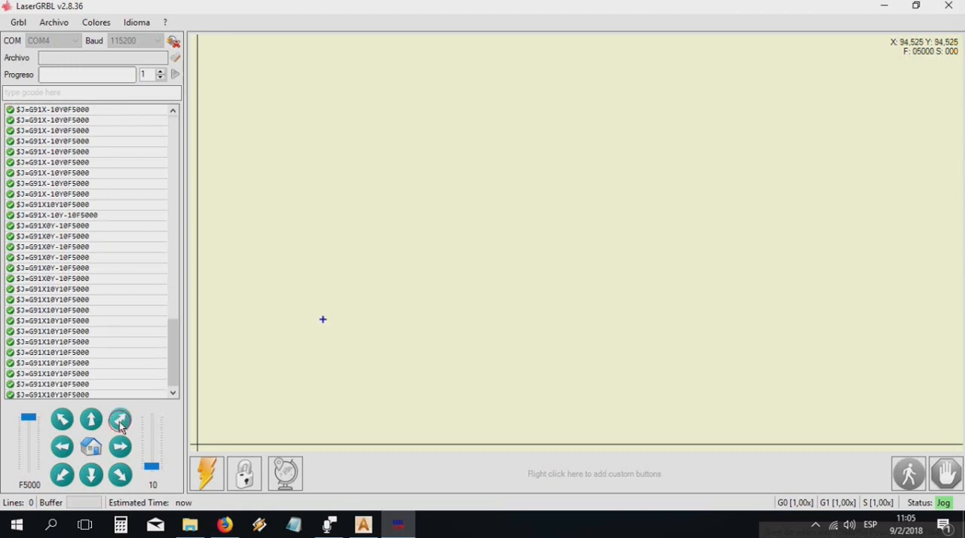
click(120, 422)
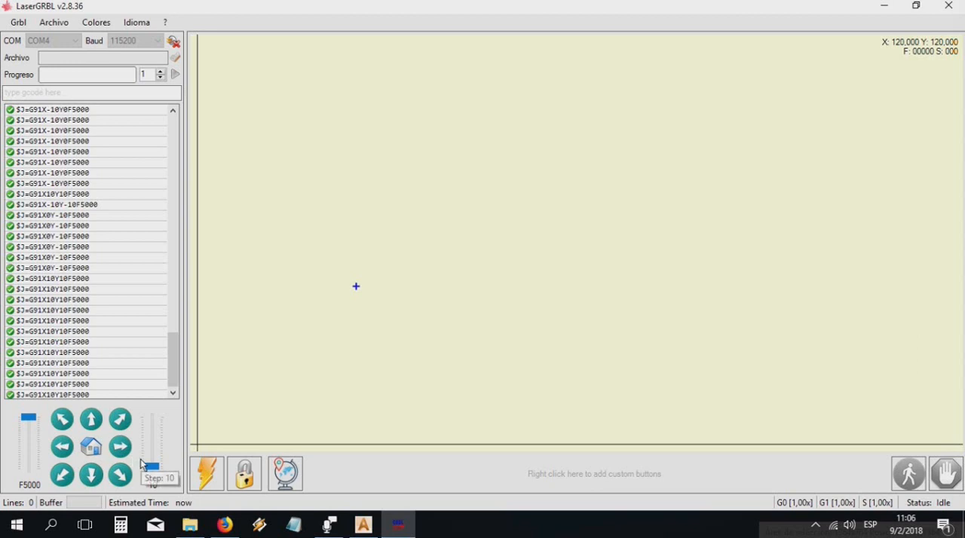
key(F9)
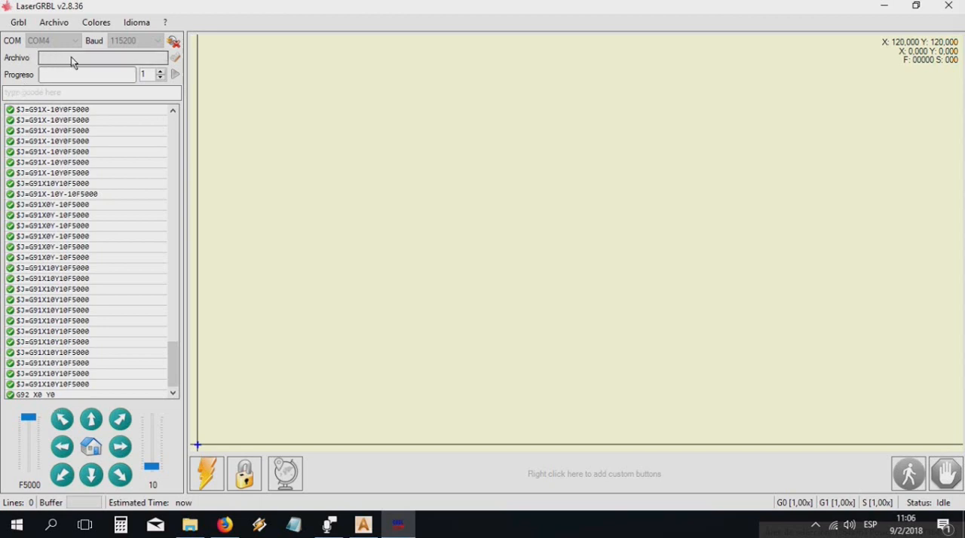
Load Mujer.TAP from the ArtCAM Toolpaths folder and run the program once on the laser
click(176, 55)
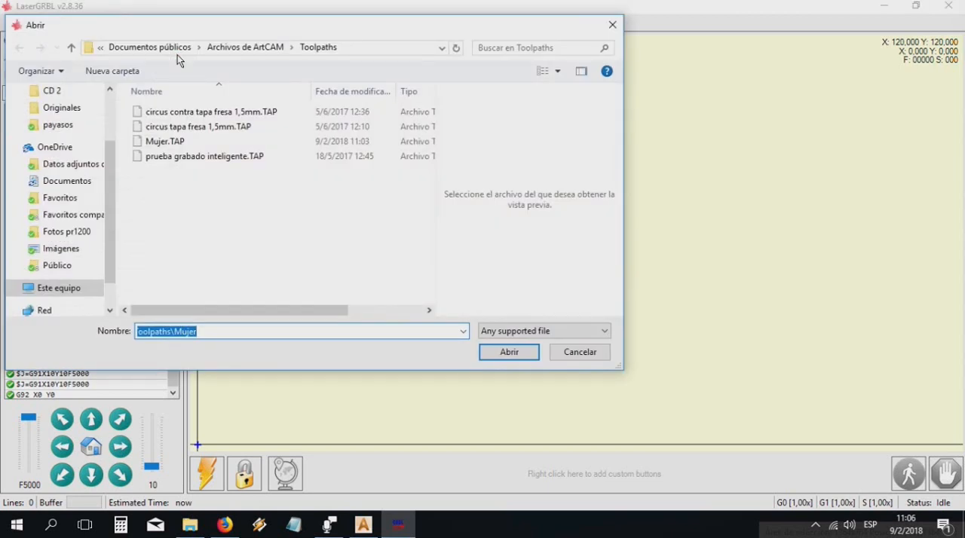
click(167, 142)
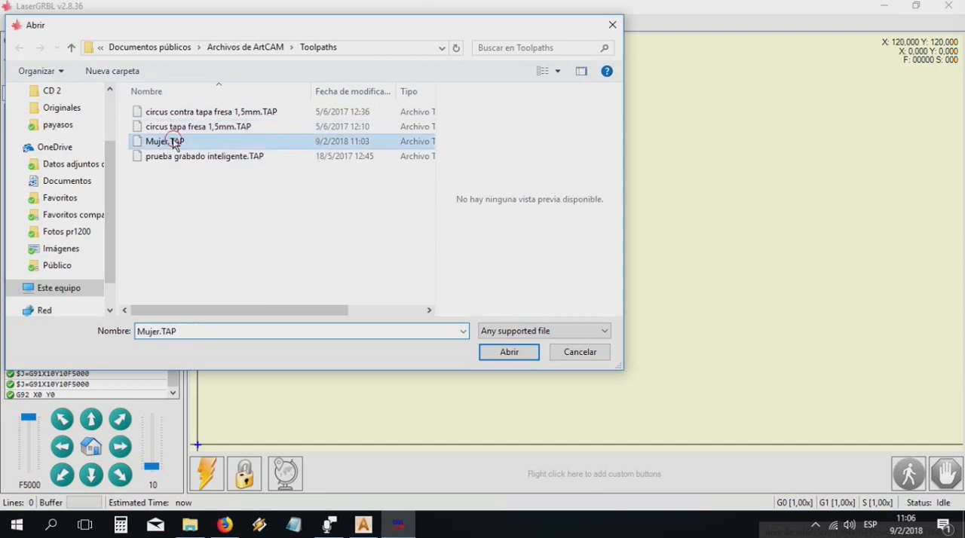
click(508, 353)
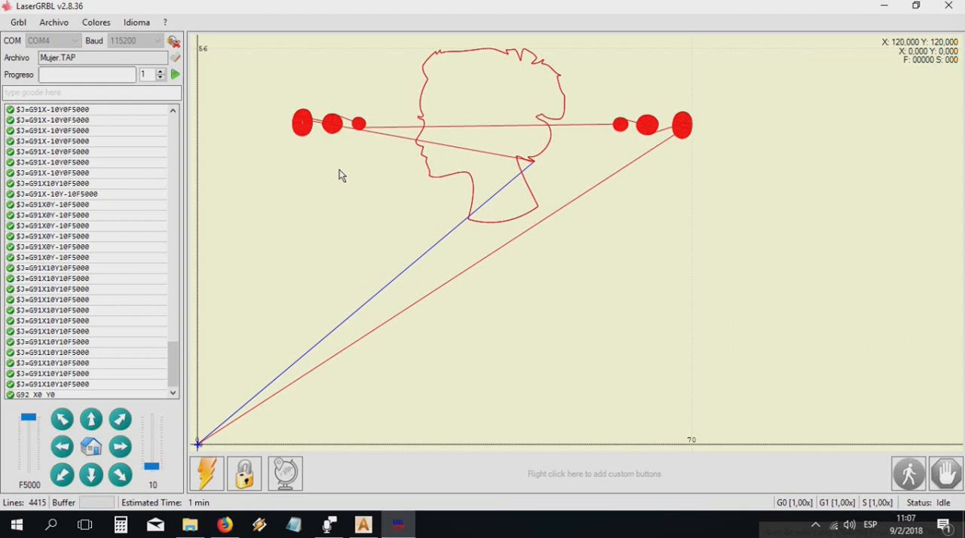
click(174, 74)
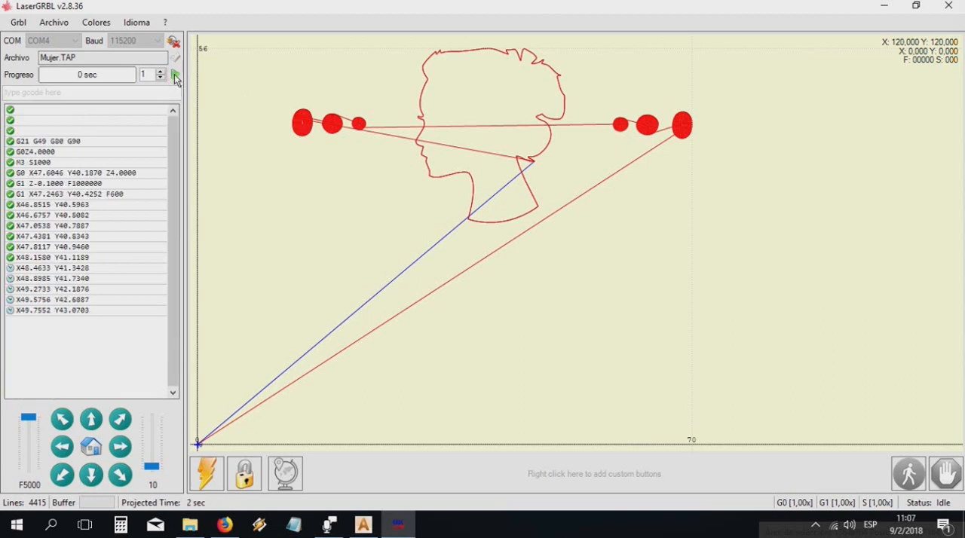